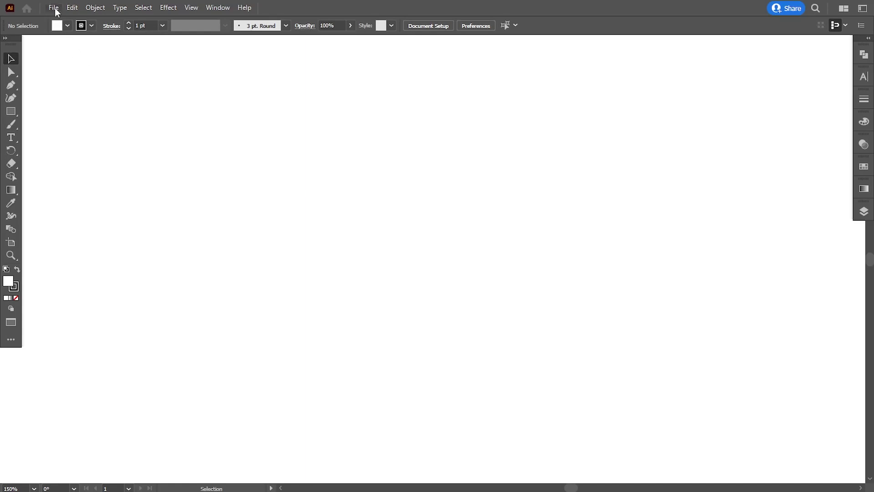
Start a new Print document named 'ID card design' using inches
click(56, 11)
click(69, 19)
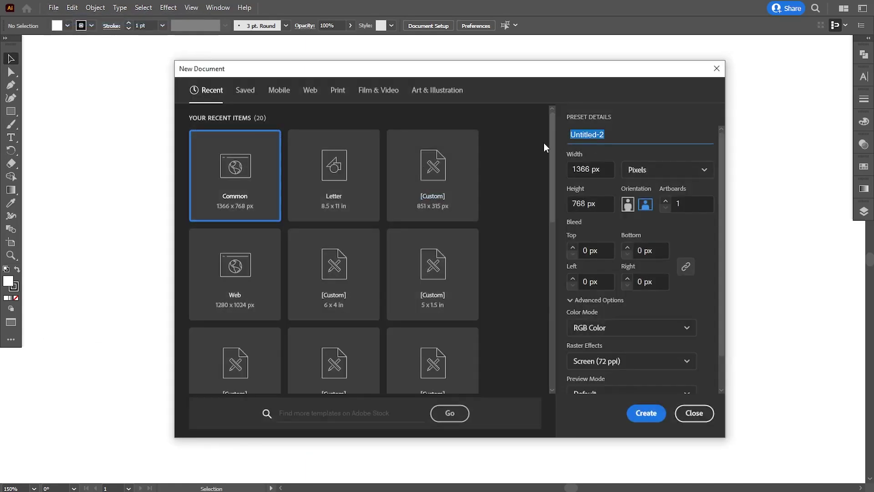
text(ID card design)
click(337, 90)
click(639, 169)
click(638, 243)
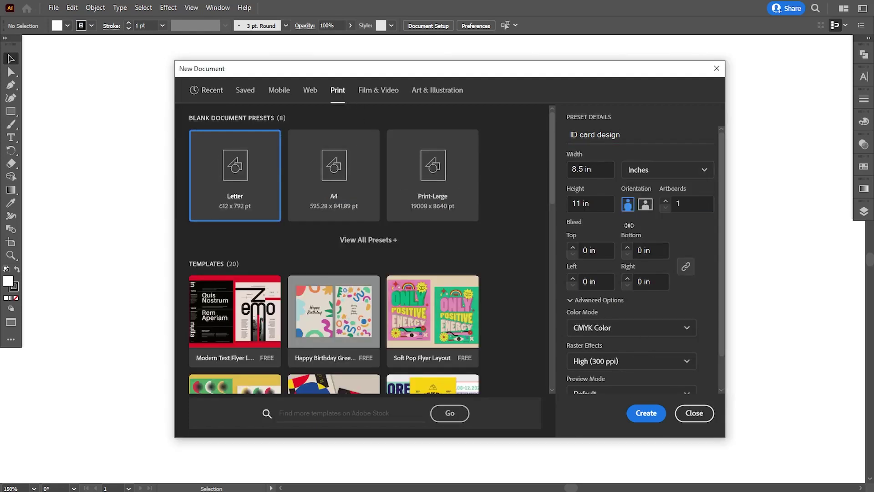
Set size 2.13 × 3.39 in, 0.125 in bleed and 2 artboards, and create the document
double_click(585, 169)
text(2.)
double_click(574, 203)
text(3.39)
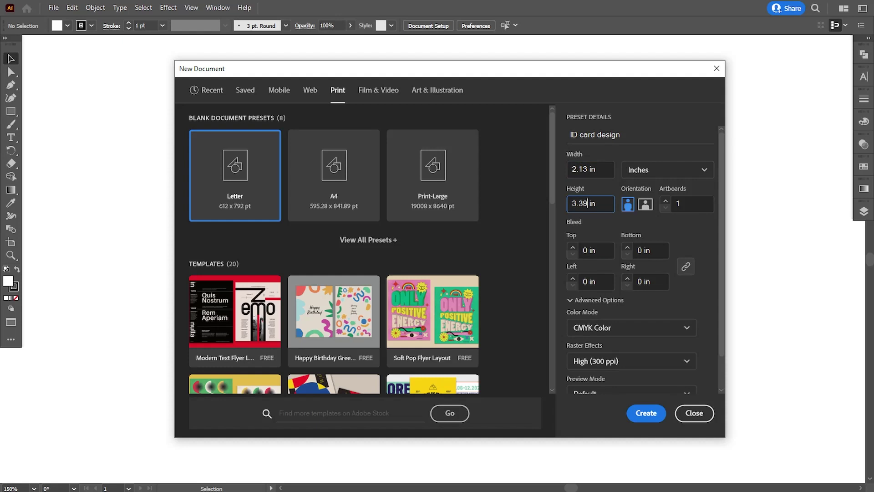
double_click(572, 258)
text(0)
text(.125)
click(590, 278)
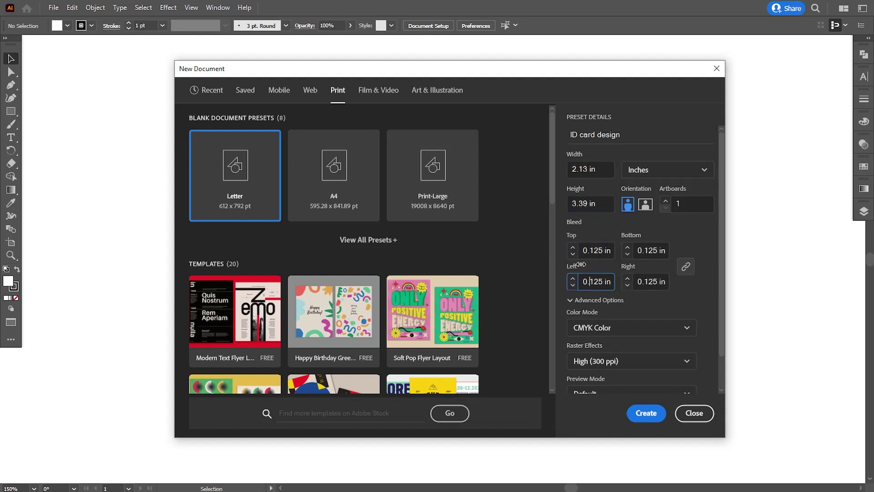
click(670, 205)
text(2)
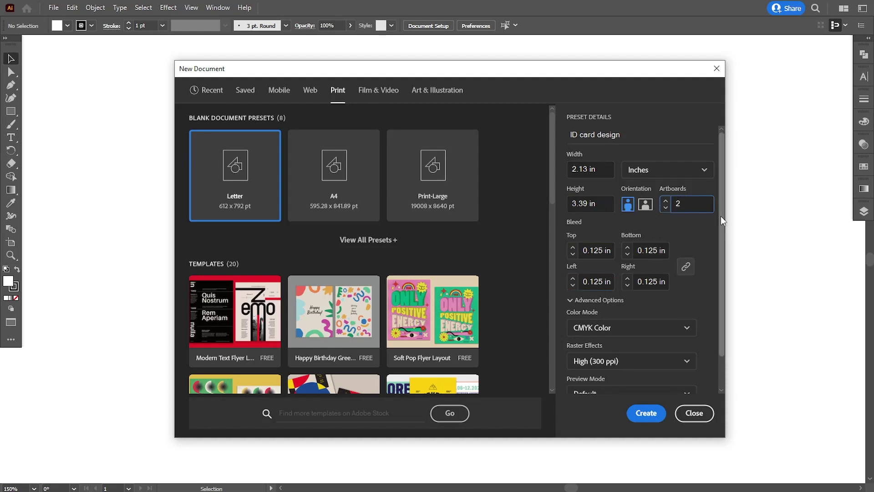
drag(720, 216, 722, 254)
click(601, 384)
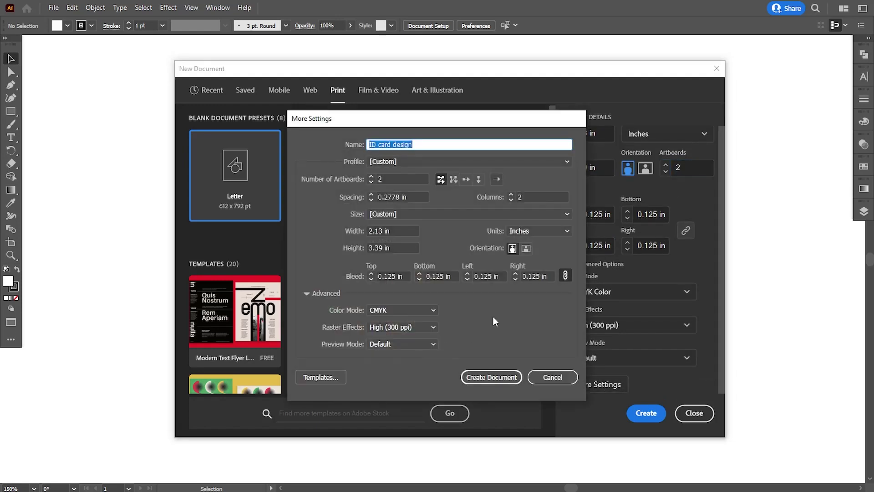
click(508, 378)
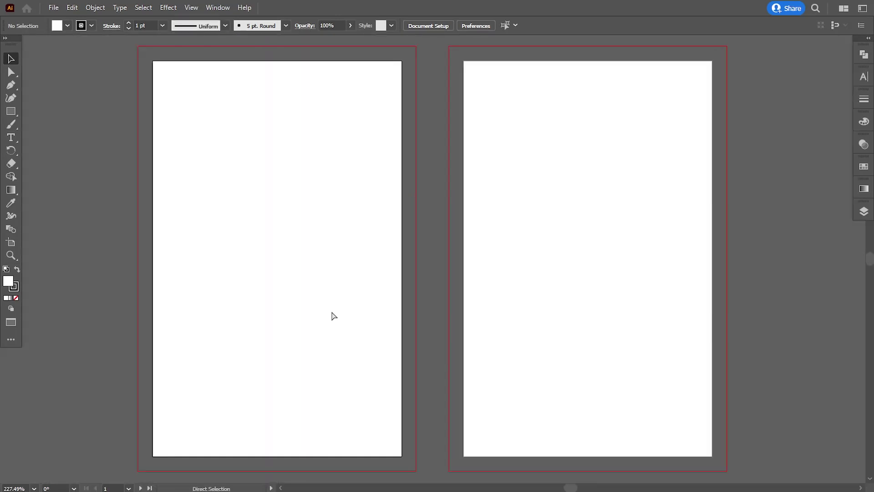
Paste the reference card elements and place them left of the artboards
key(ctrl+v)
scroll(556, 77, up, 3)
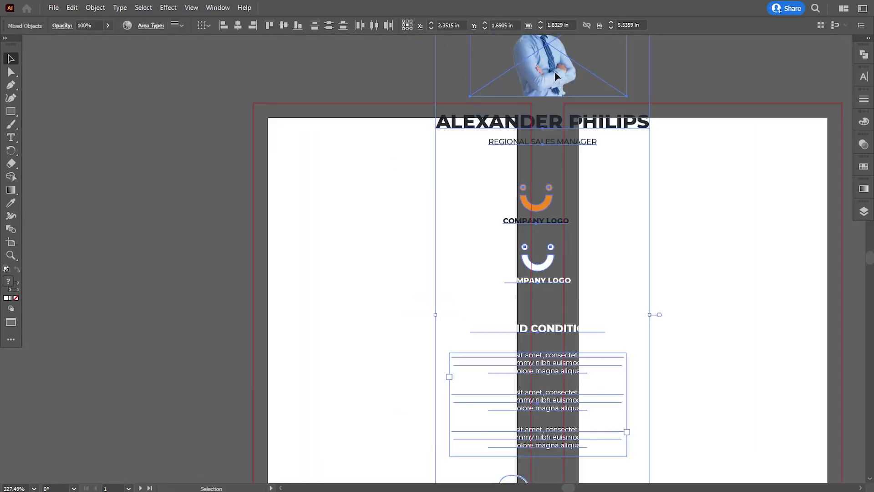
drag(557, 76, 204, 175)
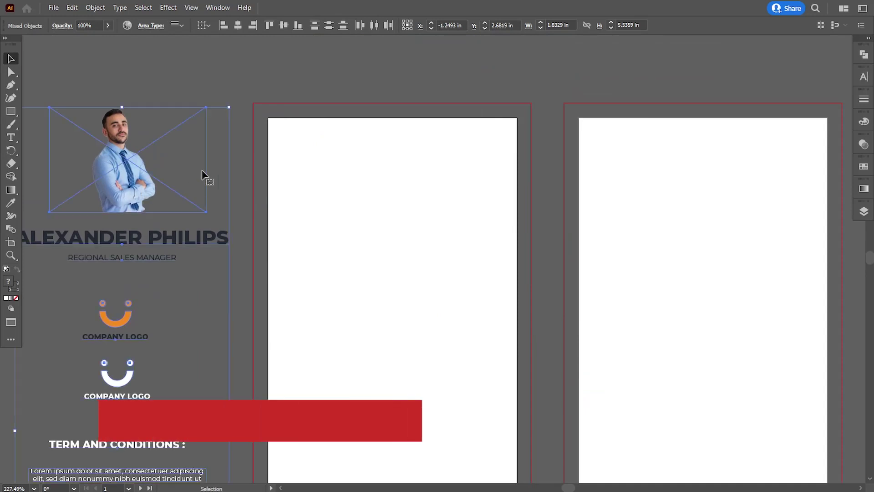
click(351, 267)
Draw a rectangle covering the first artboard out to its bleed
drag(351, 268, 351, 213)
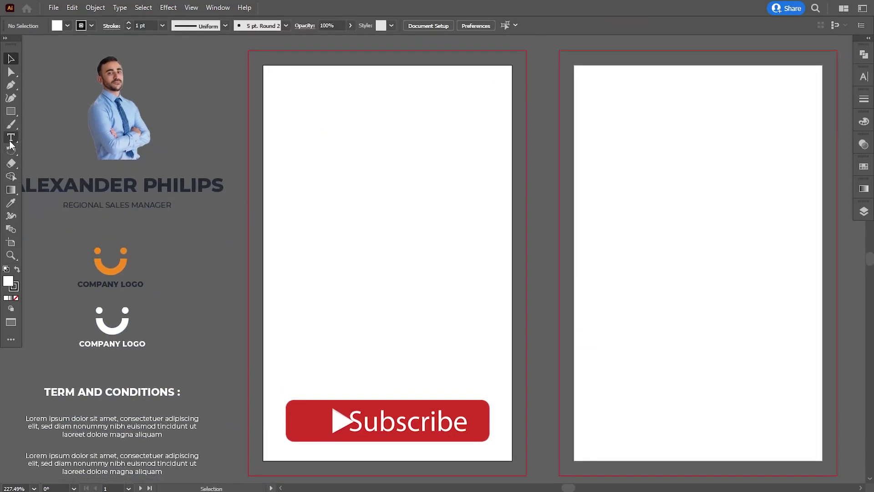
key(m)
drag(248, 50, 526, 475)
Remove the background rectangle's outline so it is plain white
click(16, 297)
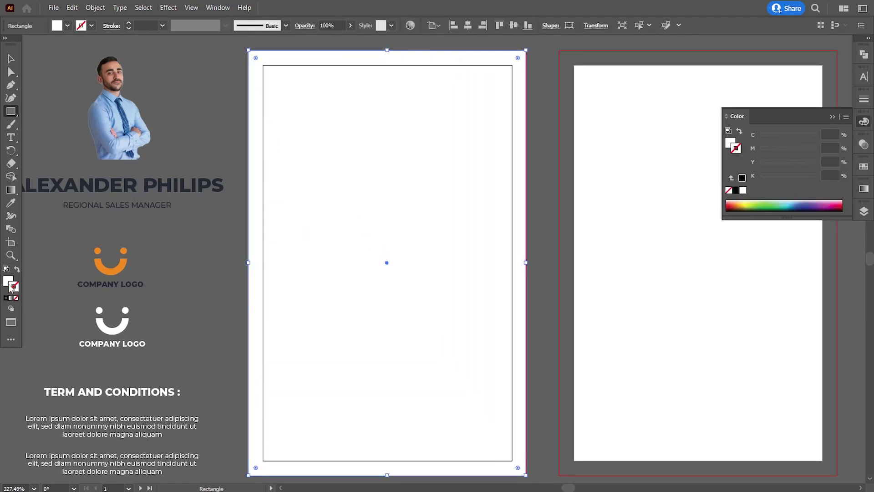
click(11, 58)
click(118, 93)
click(235, 145)
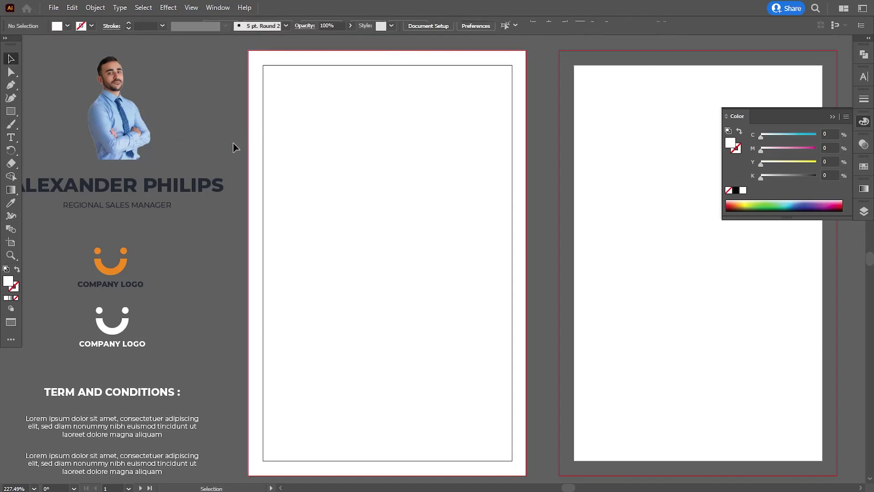
Place the orange logo on the front card, in front of the background and horizontally centred
drag(117, 276, 306, 344)
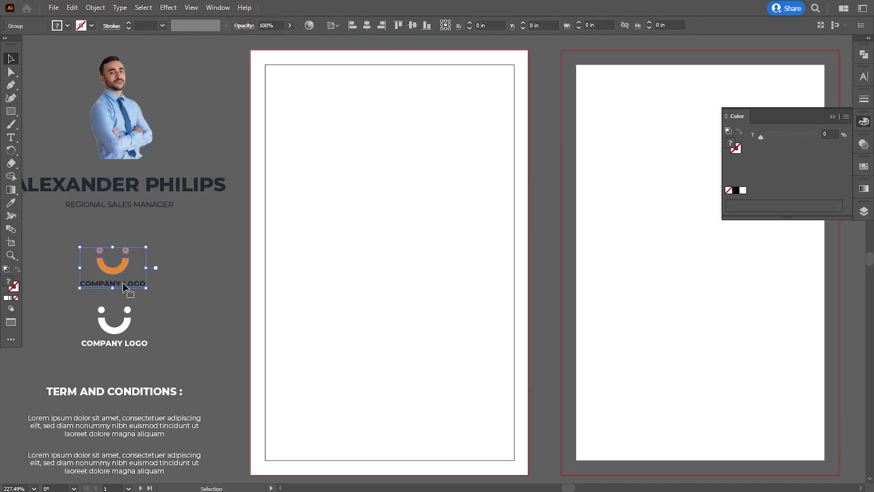
right_click(388, 427)
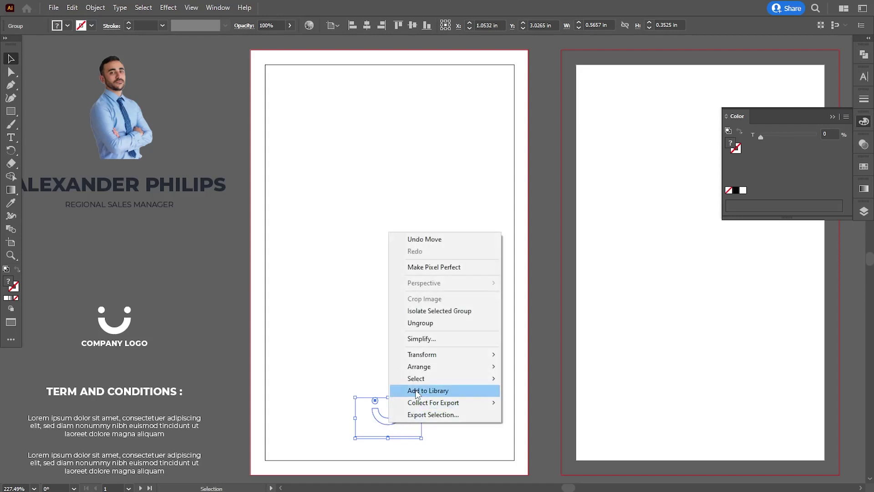
click(523, 363)
click(366, 25)
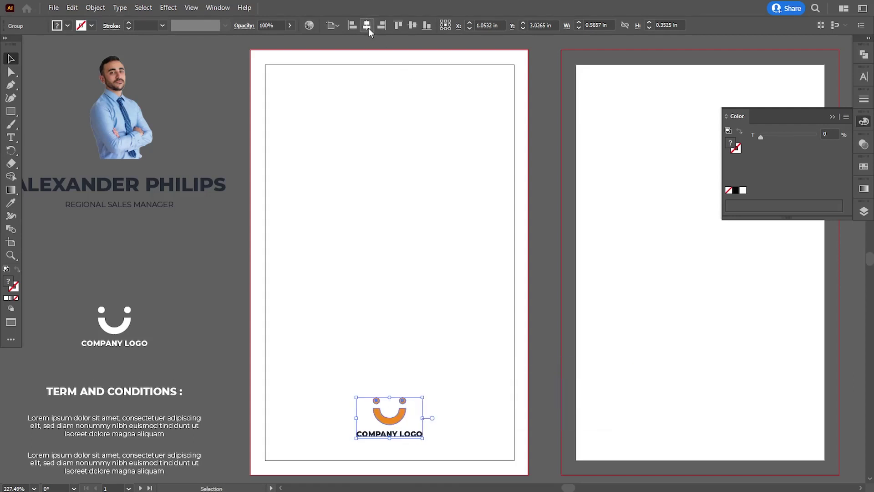
click(549, 436)
Duplicate the logo higher up, ungroup it and delete its COMPANY LOGO text
click(389, 423)
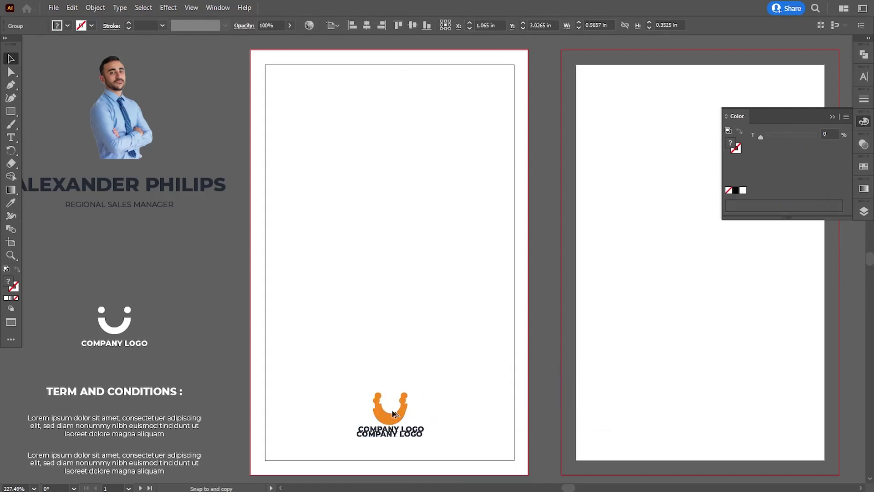
drag(390, 423, 390, 324)
click(95, 7)
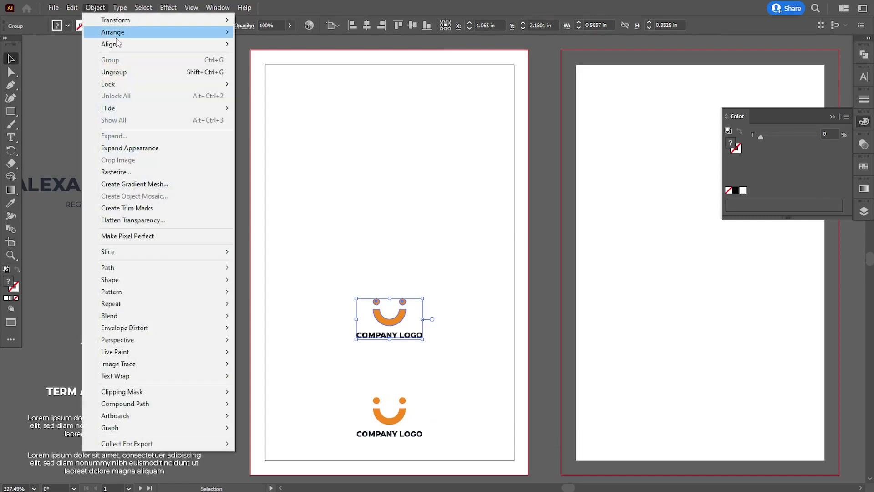
click(123, 72)
click(397, 339)
key(Delete)
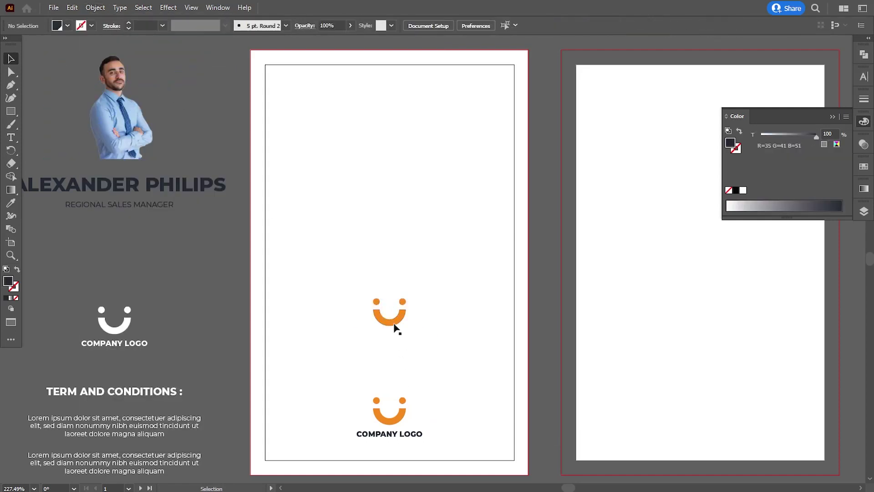
Enlarge the copied smile to span the card width and nudge it into position
click(396, 321)
drag(406, 298, 503, 203)
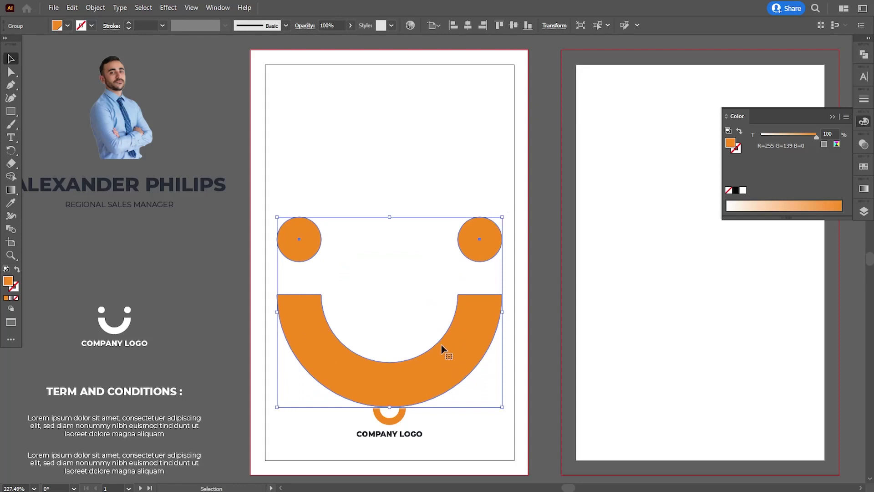
key(Up)
key(Up)
key(Up)
key(Up)
key(Up)
key(Up)
key(Up)
key(Up)
key(Up)
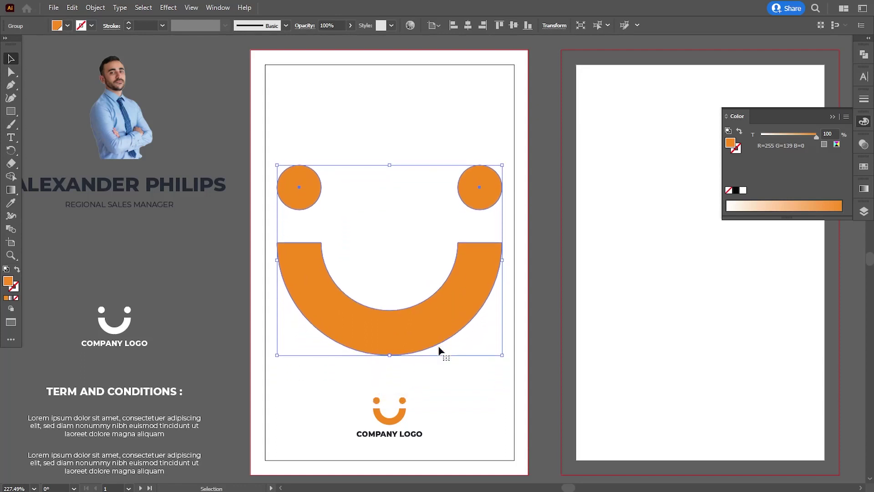
key(Down)
key(Down)
key(Down)
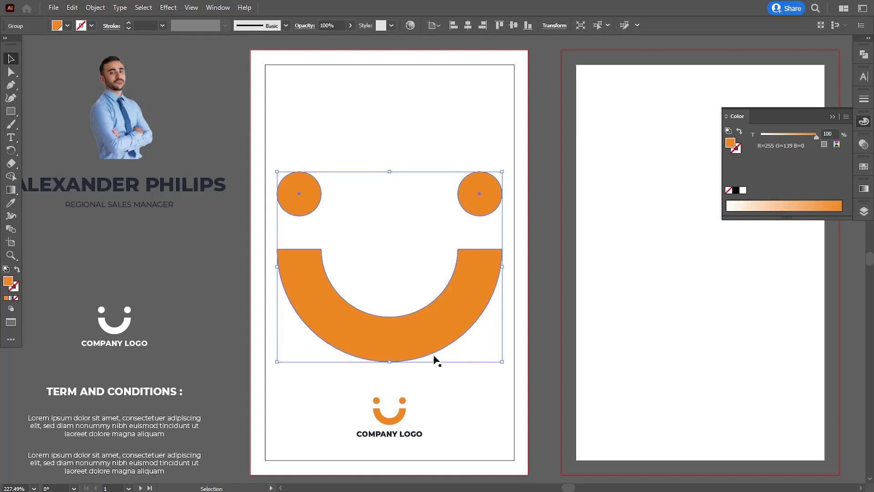
key(Down)
key(Down)
key(Down)
click(539, 339)
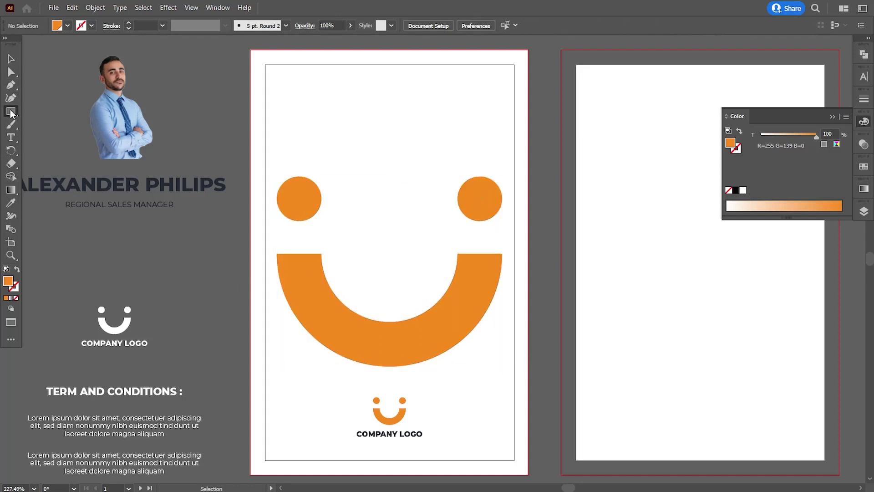
Draw a rectangle over the smile's centre, centre it and resize it to fit
drag(327, 136, 464, 348)
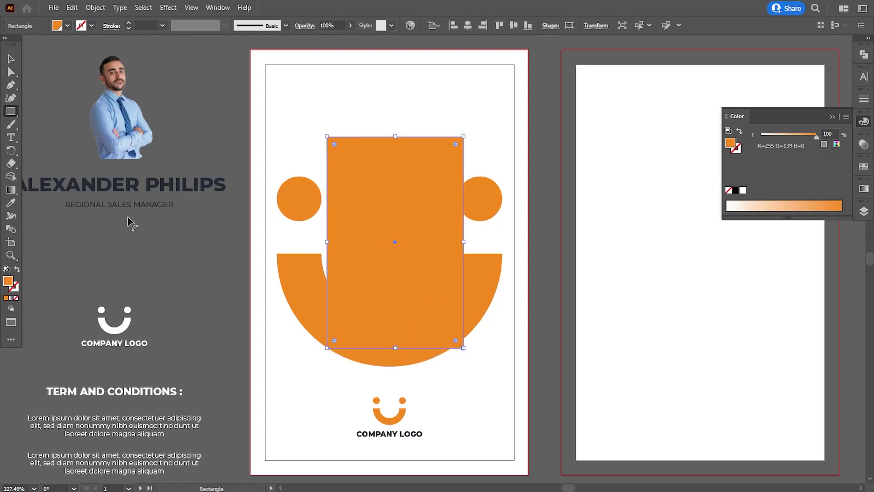
click(11, 59)
drag(395, 350, 396, 341)
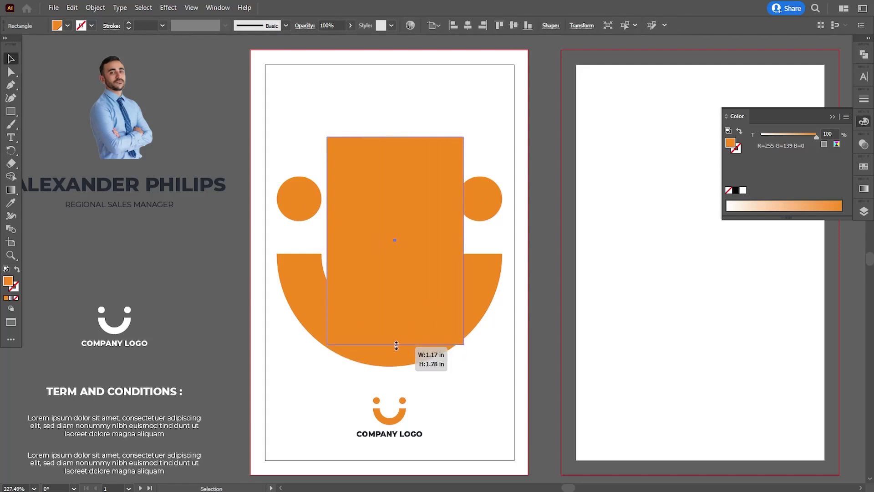
click(468, 25)
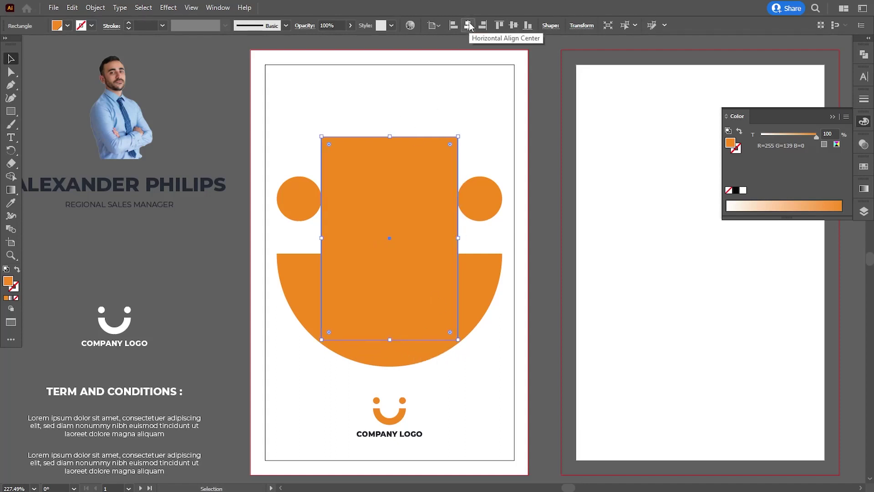
click(204, 268)
click(394, 287)
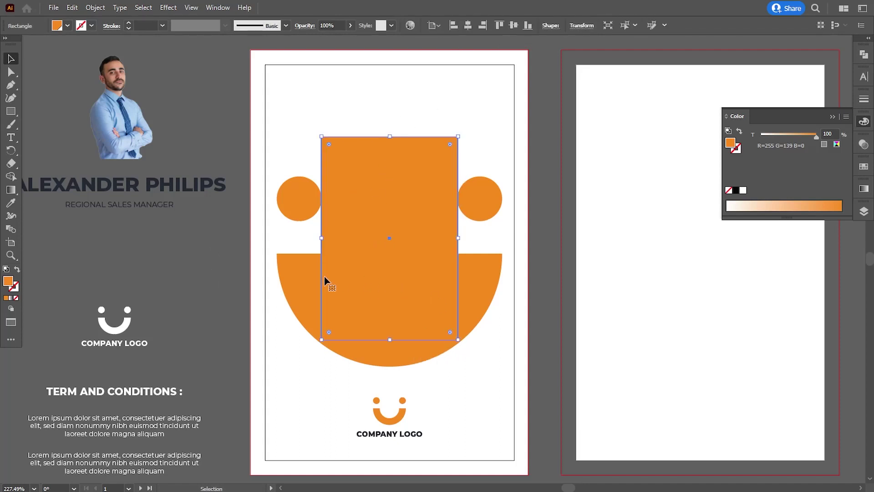
drag(322, 238, 301, 243)
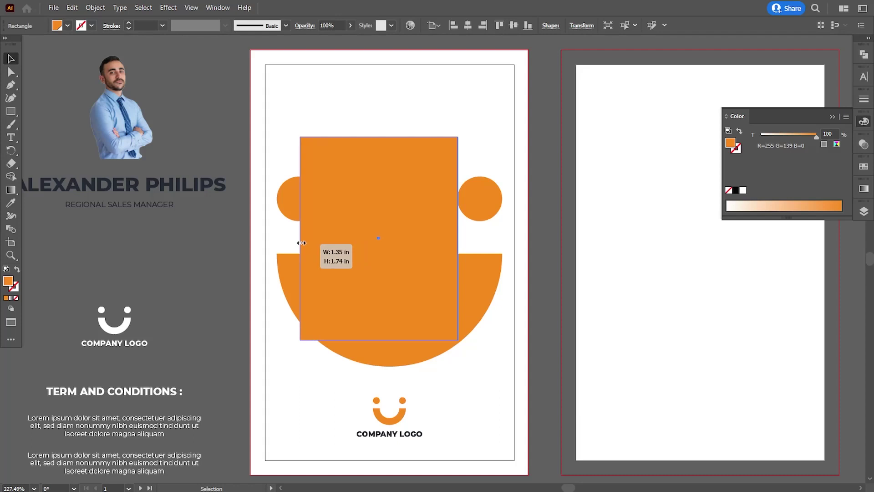
drag(457, 237, 482, 237)
drag(393, 341, 397, 324)
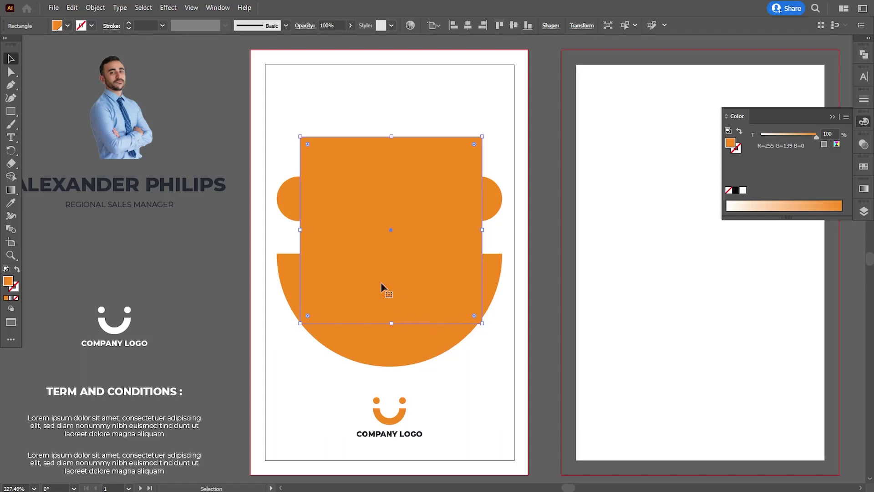
Taper the rectangle by moving its two bottom anchors slightly inward
click(11, 72)
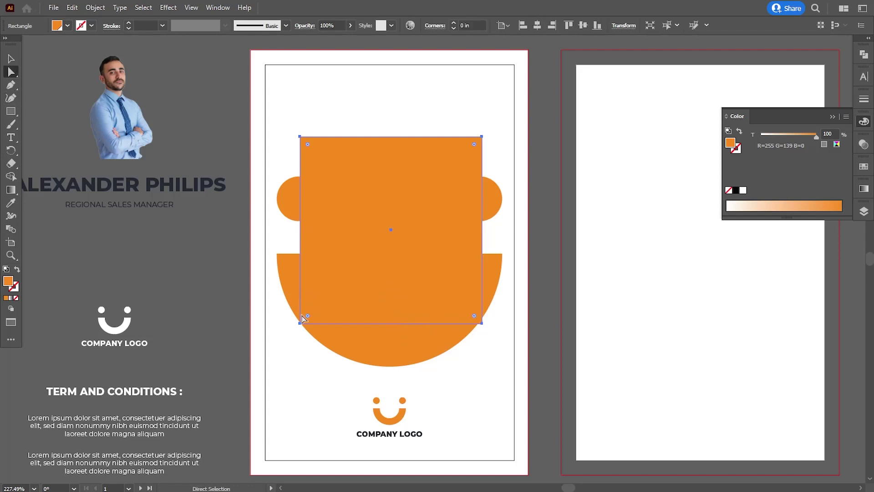
drag(300, 324, 302, 322)
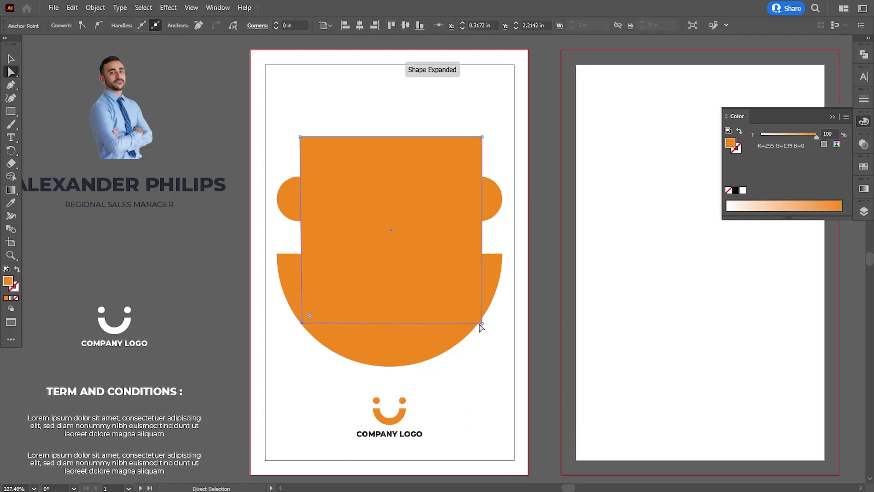
drag(482, 324, 478, 325)
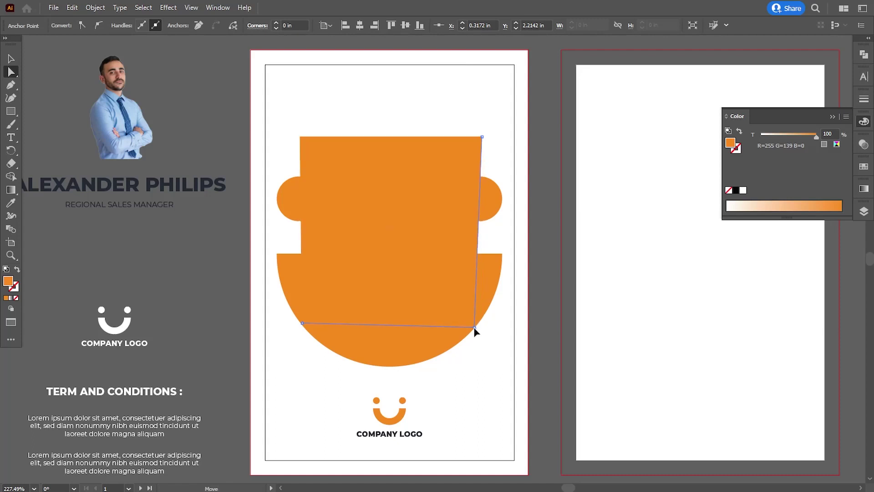
click(483, 351)
Fill the rectangle light grey e3e0db and locate it in the expanded Layer 1
click(11, 59)
click(346, 177)
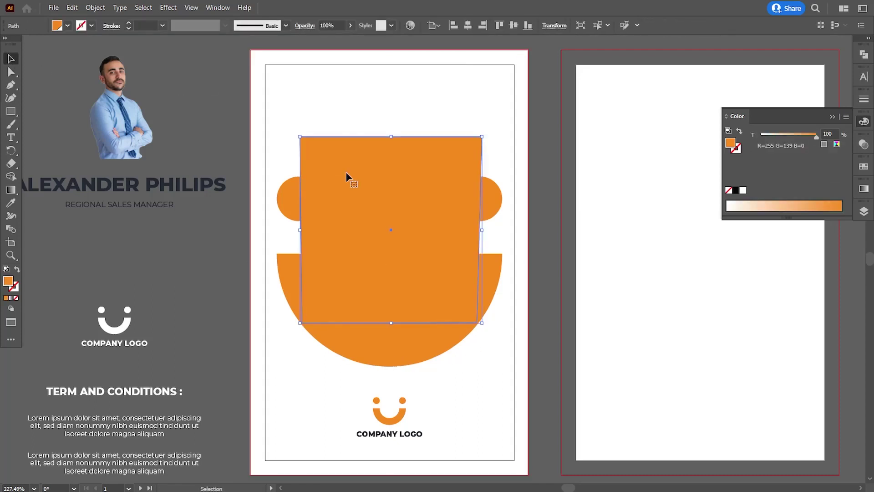
double_click(9, 281)
text(e3e0db)
click(742, 221)
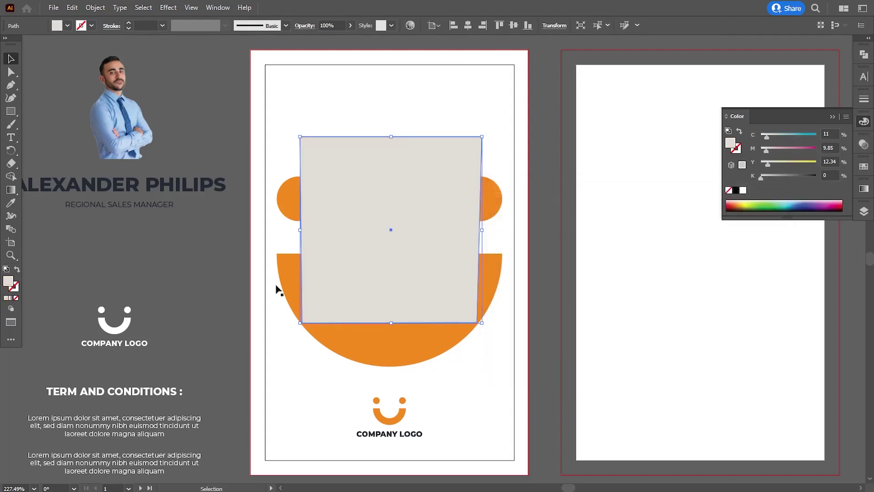
click(226, 283)
click(343, 314)
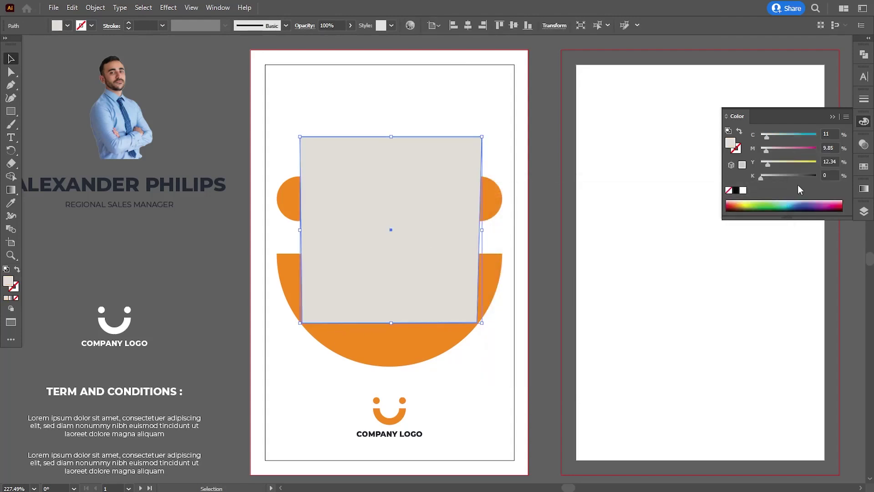
click(864, 212)
click(697, 162)
Hide the grey rectangle and paste an ungrouped copy of the smiley in front
click(670, 174)
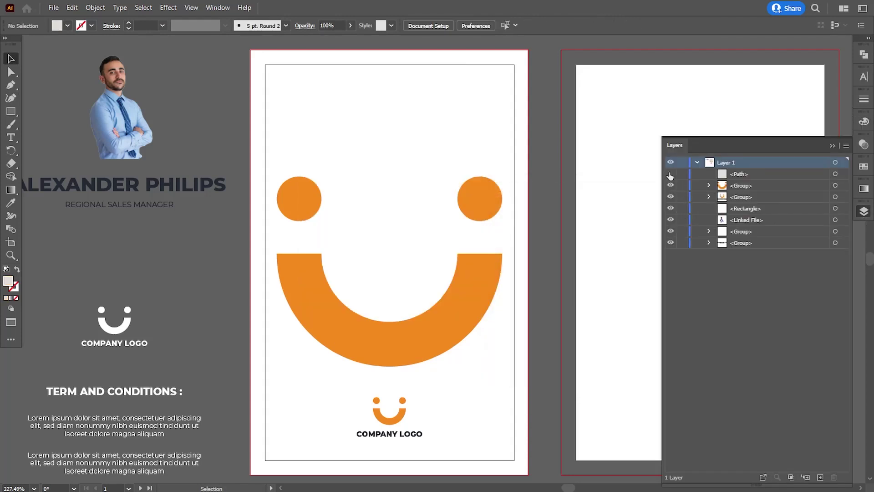
click(308, 302)
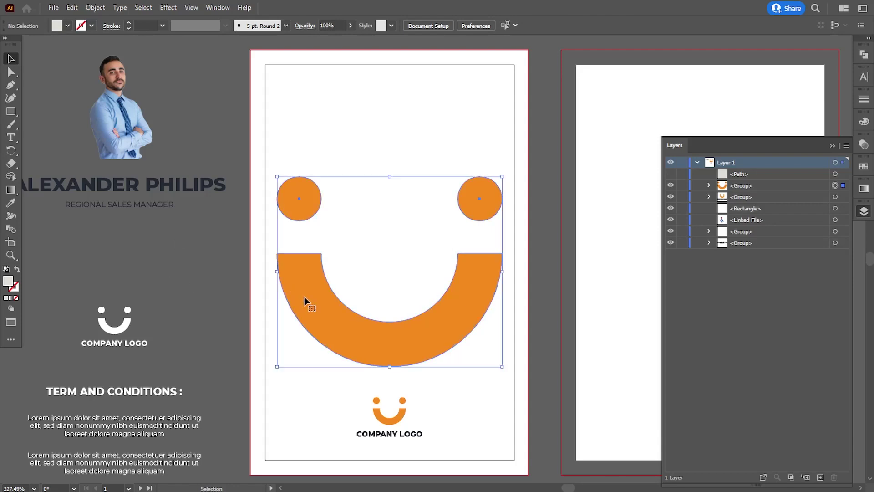
click(72, 7)
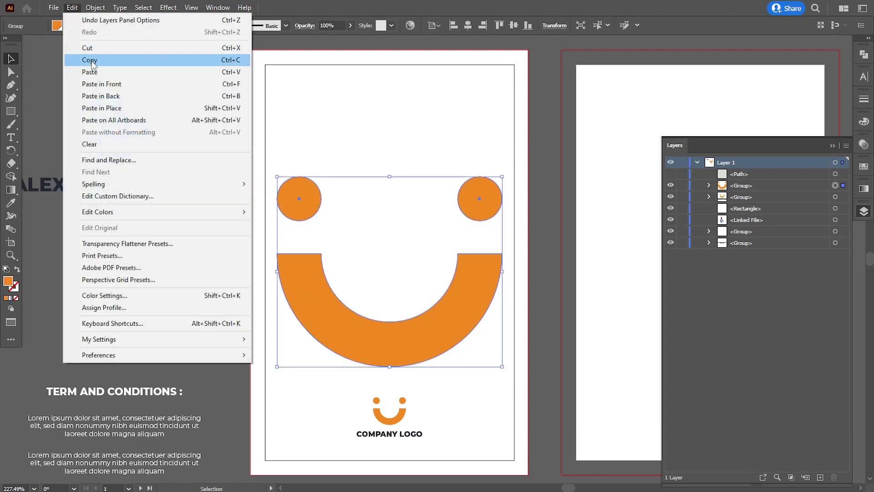
click(104, 84)
click(95, 8)
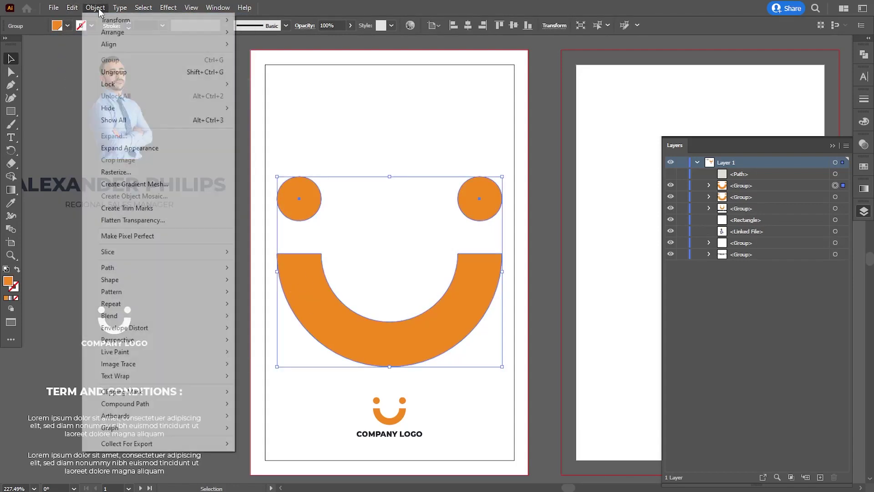
click(122, 72)
click(186, 94)
Delete the copied eye circles, hide the original smiley and show the grey rectangle again
click(305, 201)
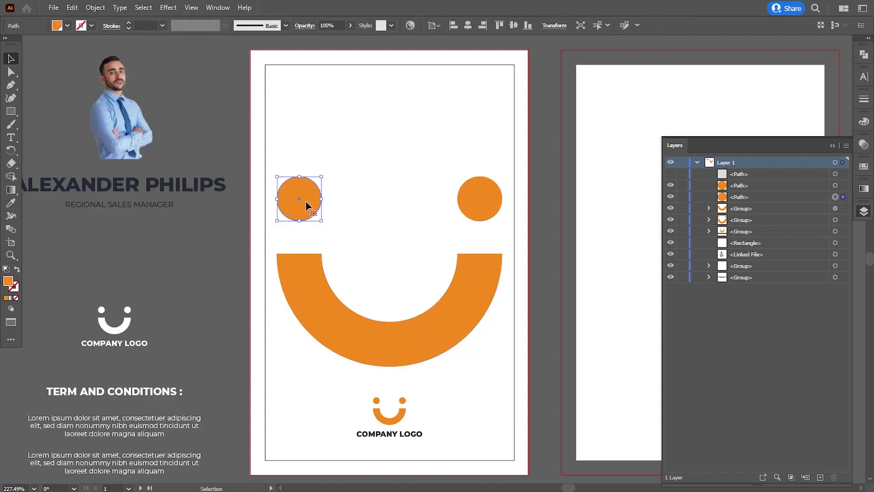
key(Delete)
click(477, 209)
key(Delete)
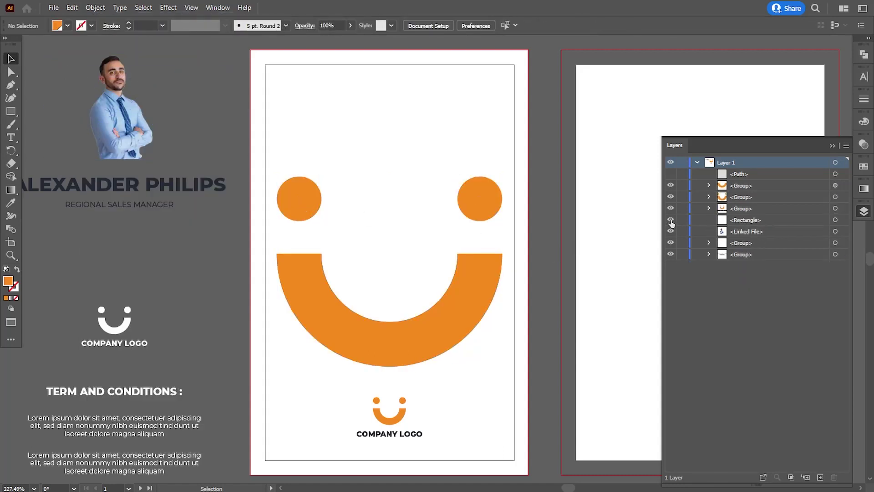
click(671, 197)
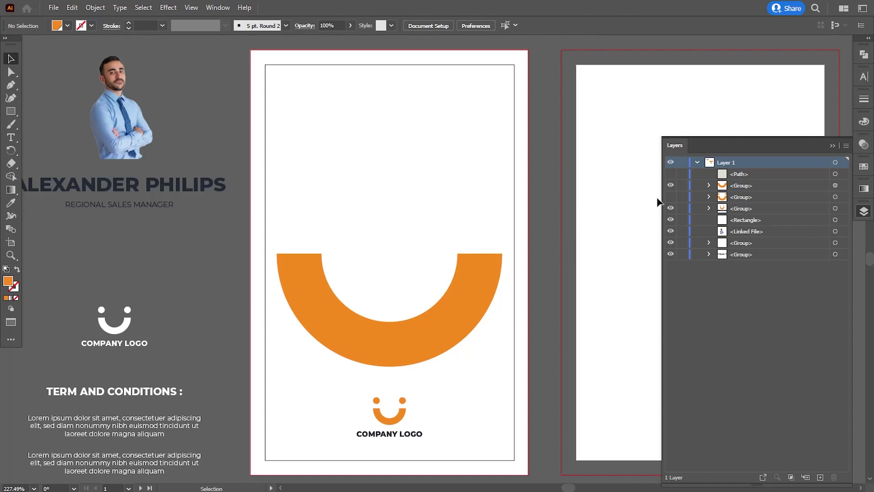
click(671, 174)
click(489, 279)
Unite the copied arc and grey rectangle into one shape with Pathfinder
shift+click(401, 227)
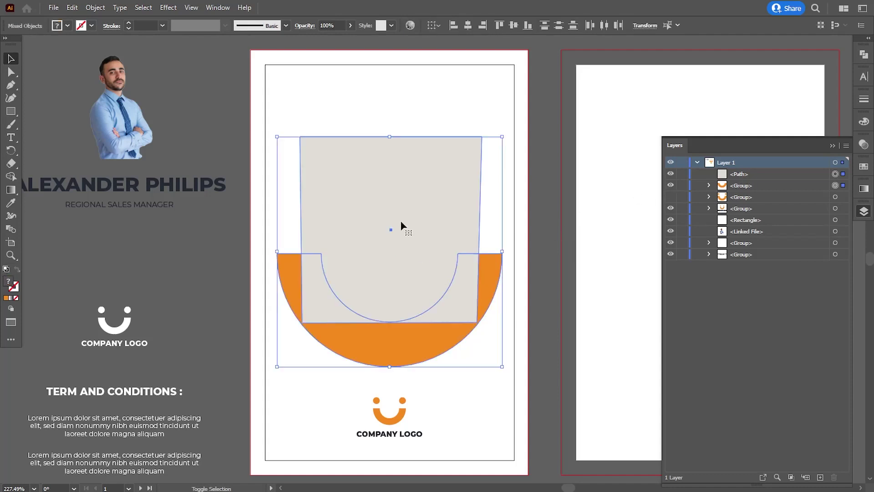
click(864, 55)
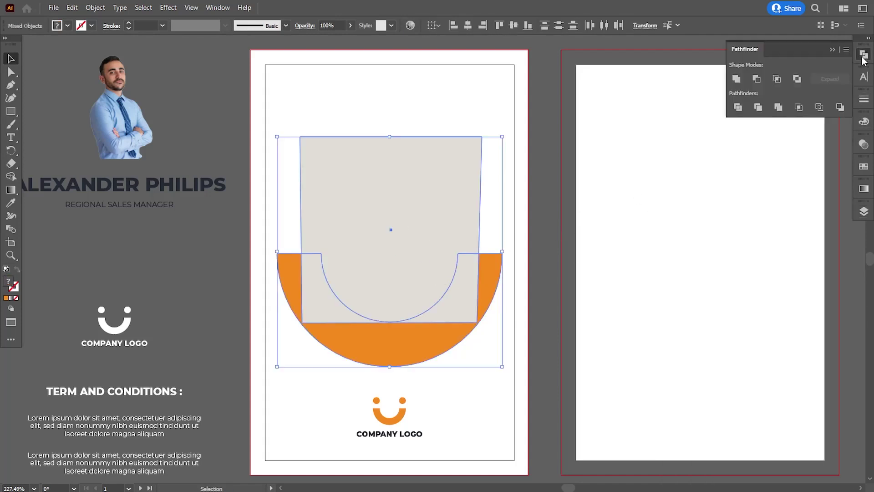
click(737, 79)
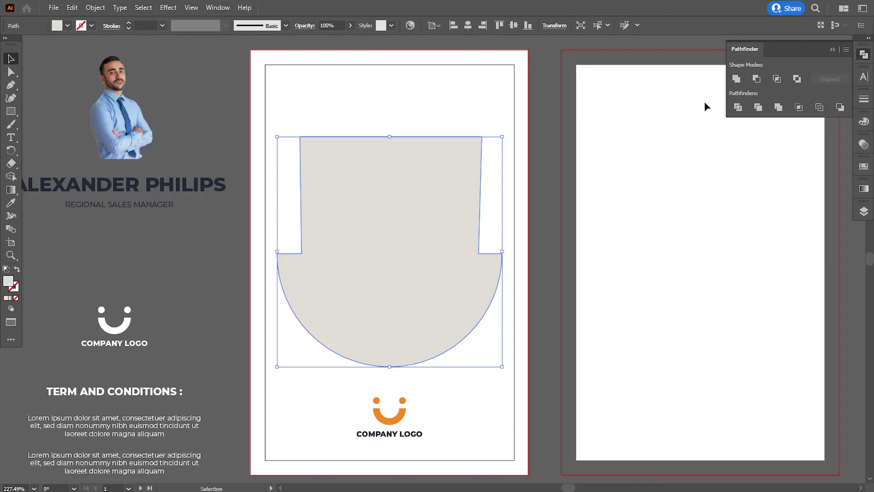
click(177, 251)
Move the portrait photo over the merged shape, bring it to front, and enlarge it
drag(118, 114, 373, 300)
click(396, 299)
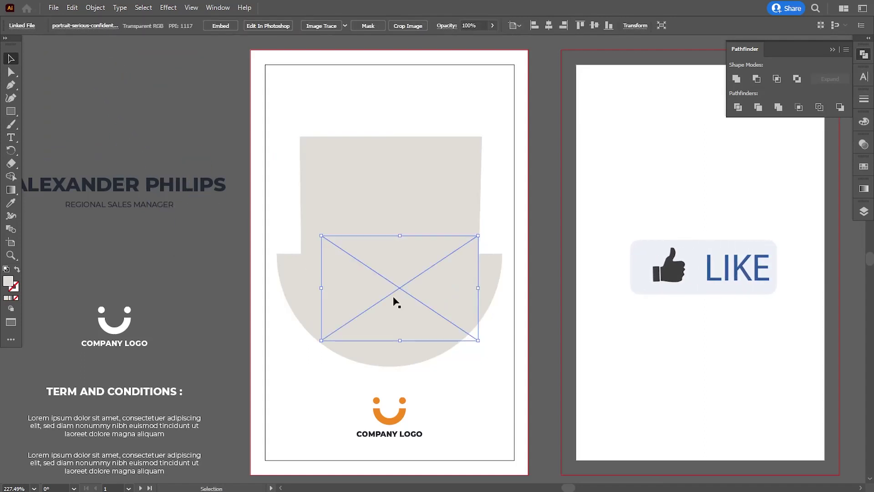
right_click(396, 296)
click(524, 387)
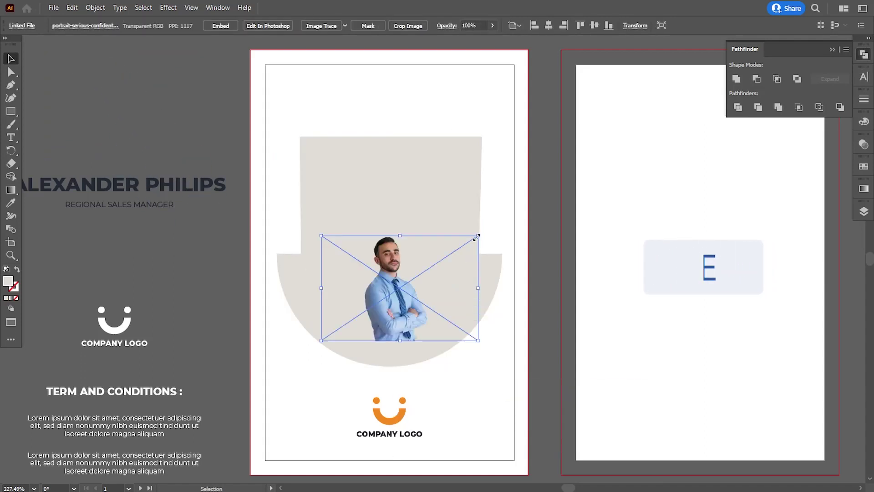
mouse_move(478, 235)
mouse_down()
mouse_move(527, 182)
mouse_move(556, 183)
mouse_up()
drag(380, 339, 388, 299)
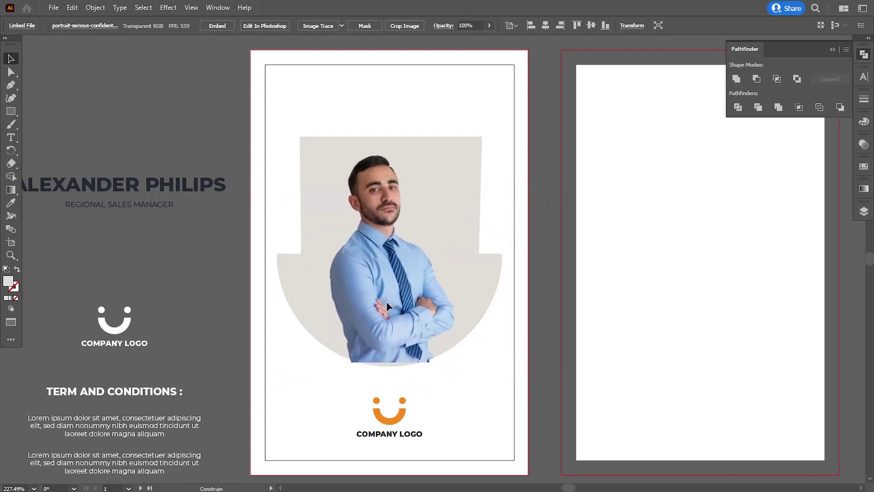
drag(554, 152, 579, 132)
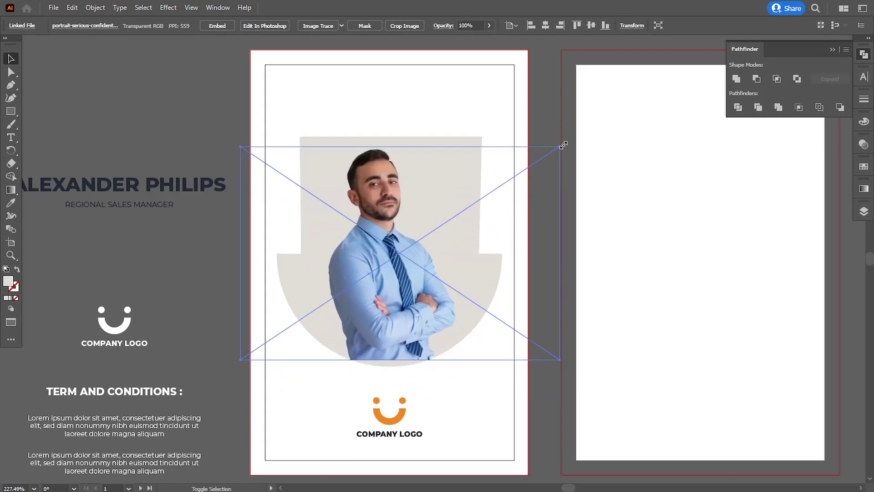
drag(409, 298, 402, 315)
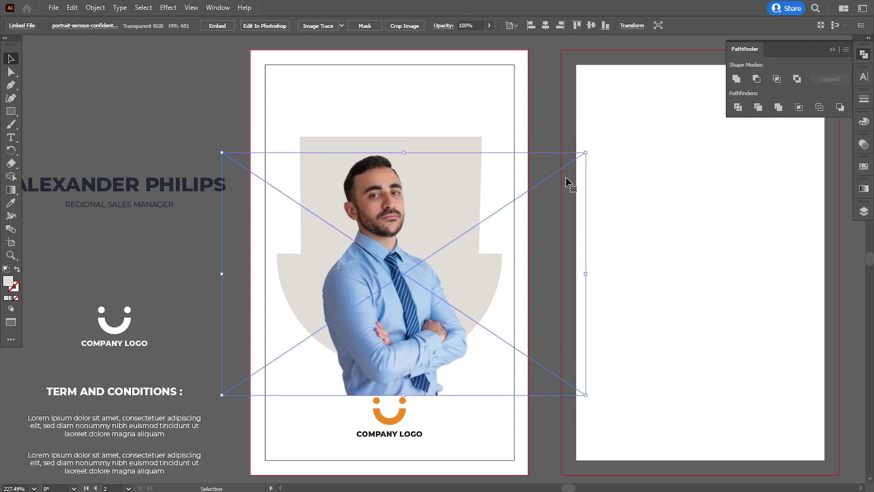
drag(585, 152, 583, 153)
Show the original smiley again and clip the portrait inside the grey shape
click(863, 212)
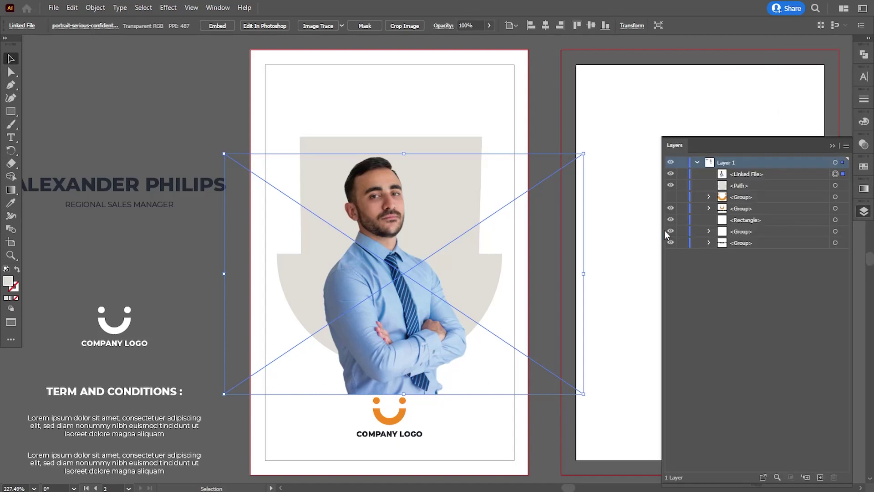
click(671, 199)
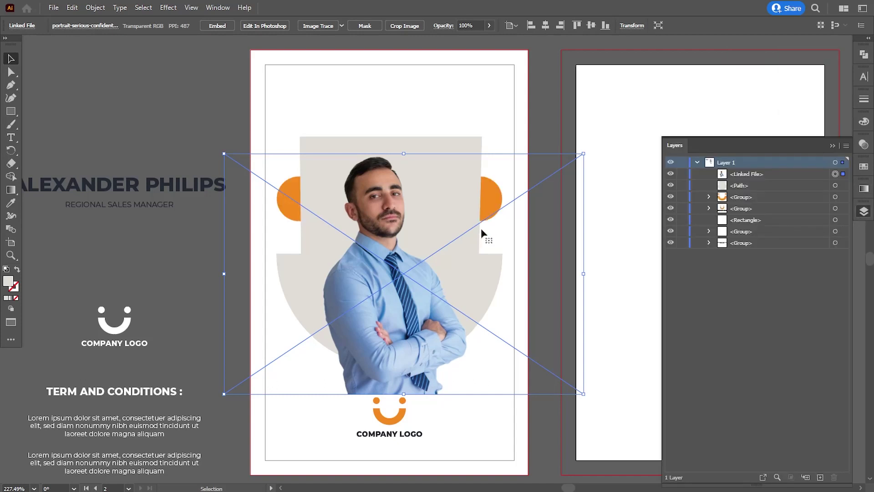
click(277, 171)
right_click(457, 145)
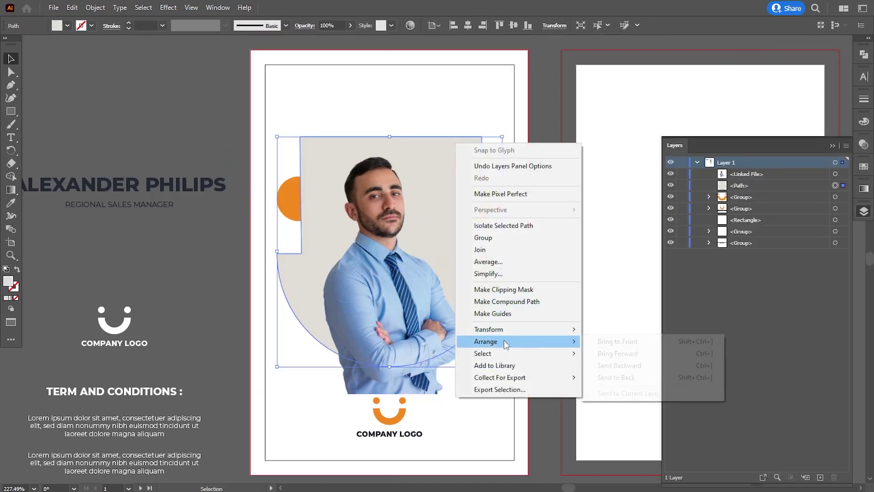
click(618, 342)
shift+click(450, 380)
click(95, 8)
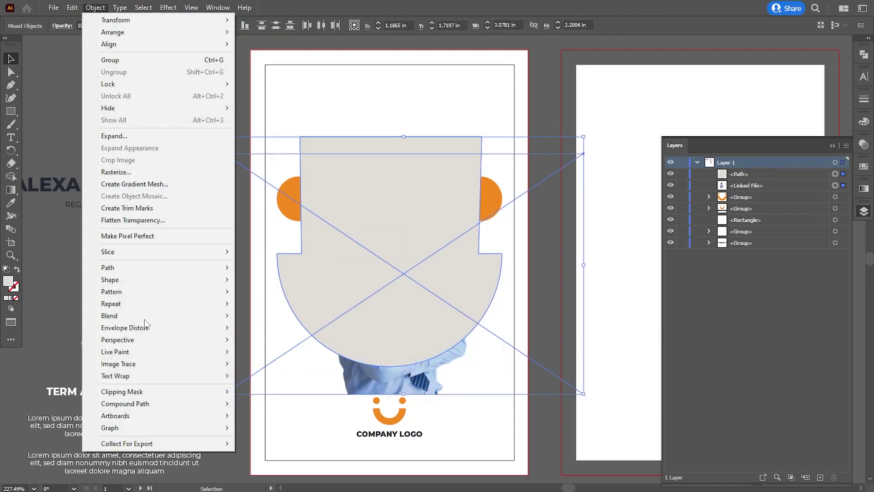
click(265, 395)
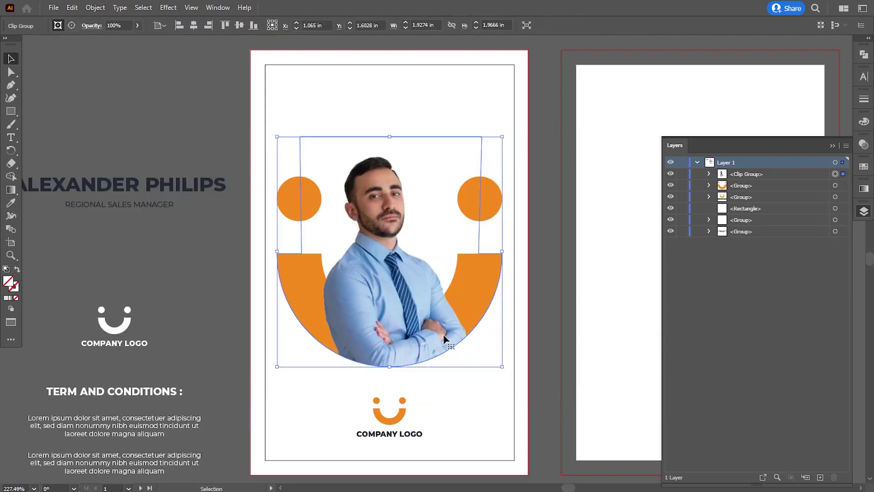
click(533, 282)
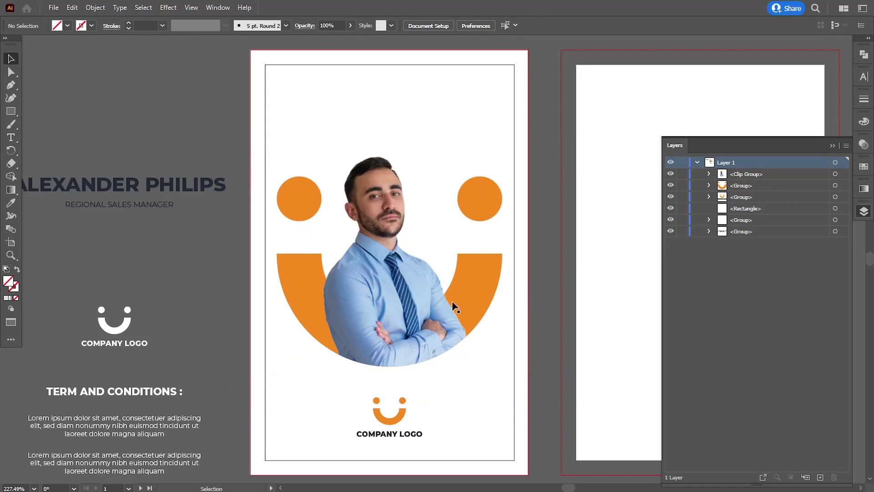
click(454, 306)
Enlarge the photo inside its clip group and nudge it slightly right
click(709, 174)
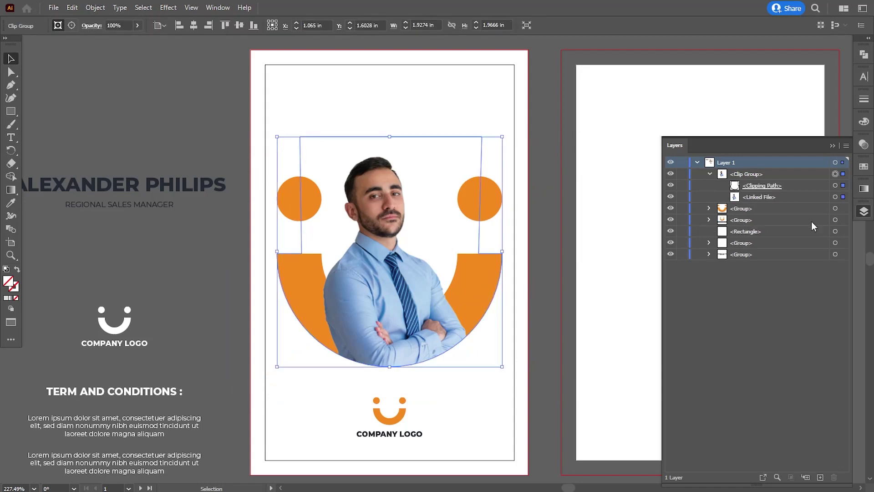
click(835, 196)
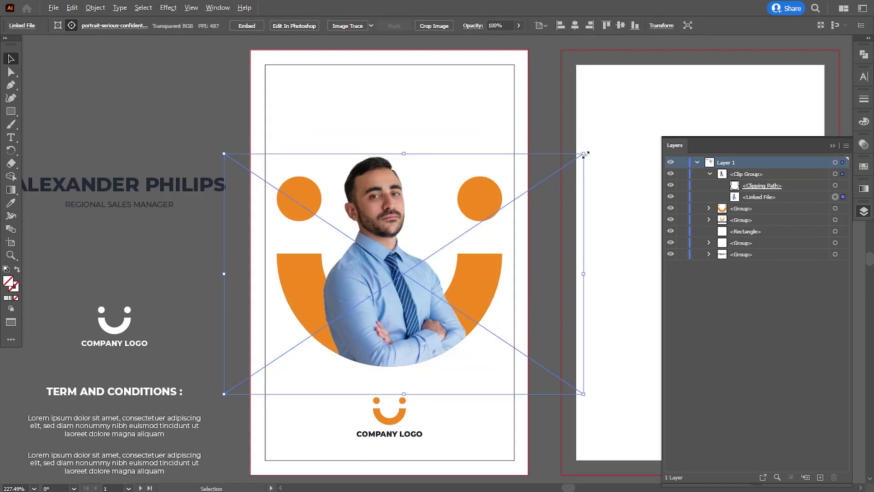
drag(585, 154, 592, 156)
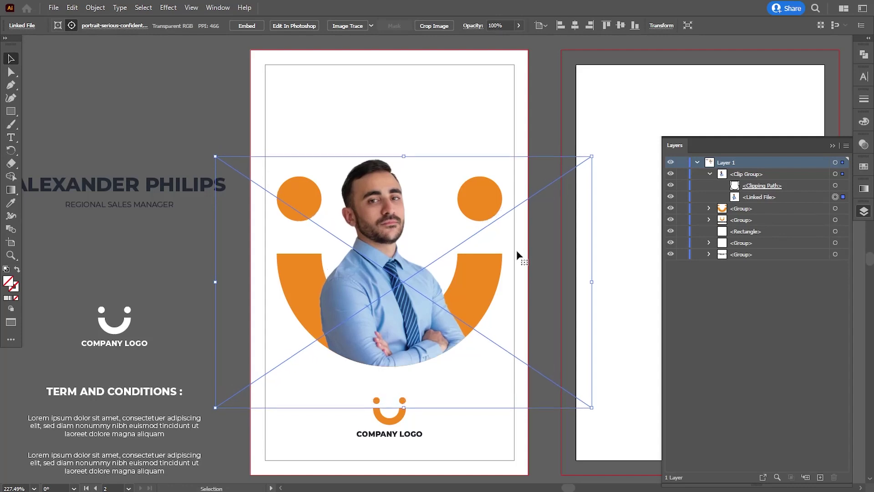
key(Right)
key(Right)
key(Right)
key(Right)
key(Right)
key(Right)
key(Up)
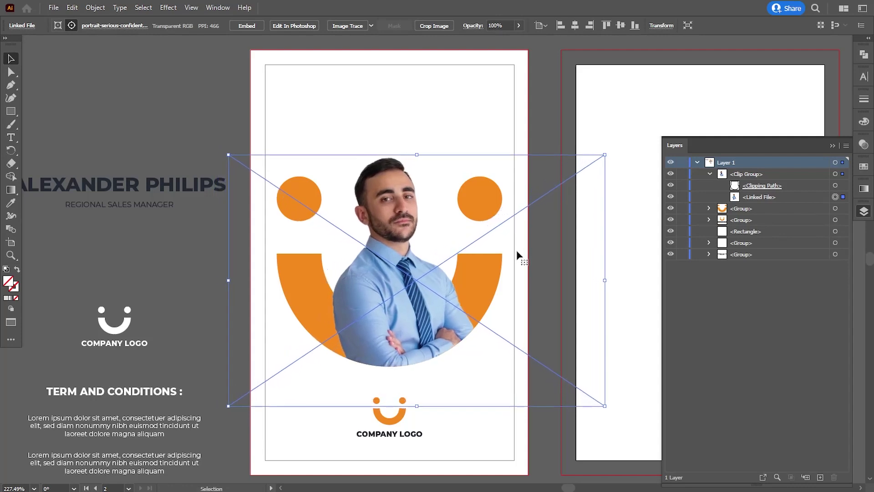
key(Left)
key(Left)
key(Left)
key(Left)
key(Left)
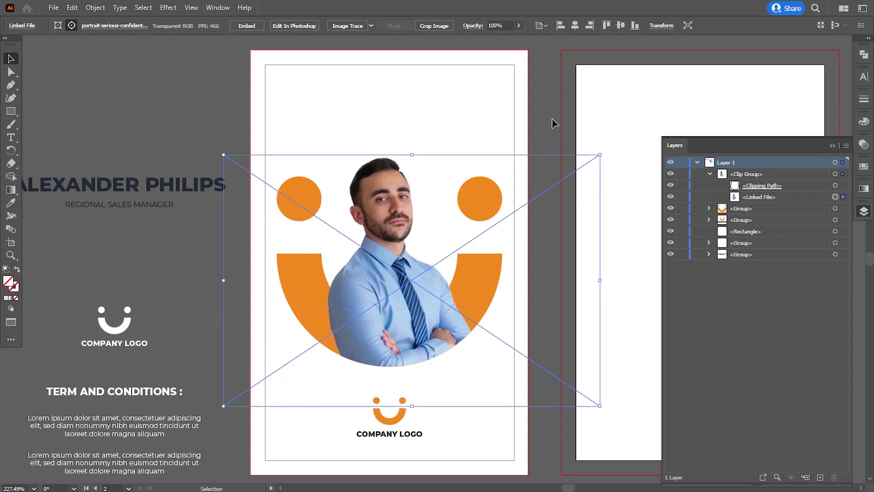
click(568, 125)
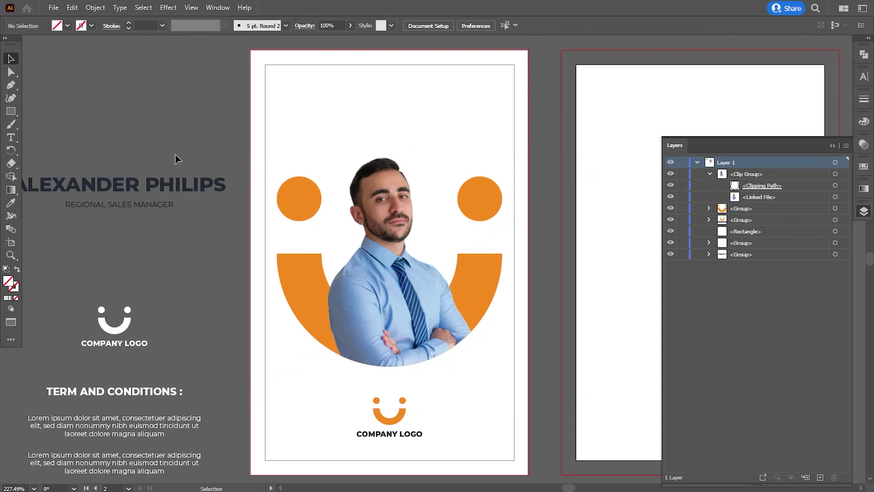
click(126, 200)
Move the ALEXANDER PHILIPS name and title to the card top, bring it to front, and shrink slightly
drag(125, 193, 399, 132)
right_click(398, 131)
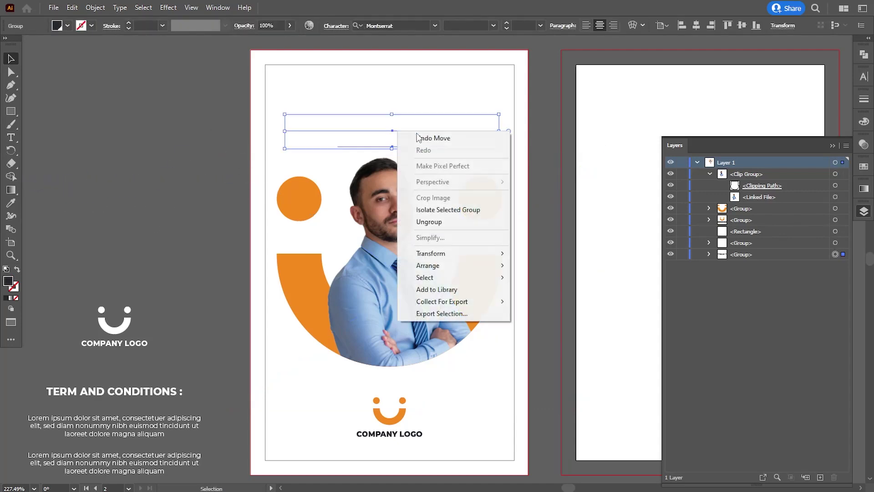
click(546, 265)
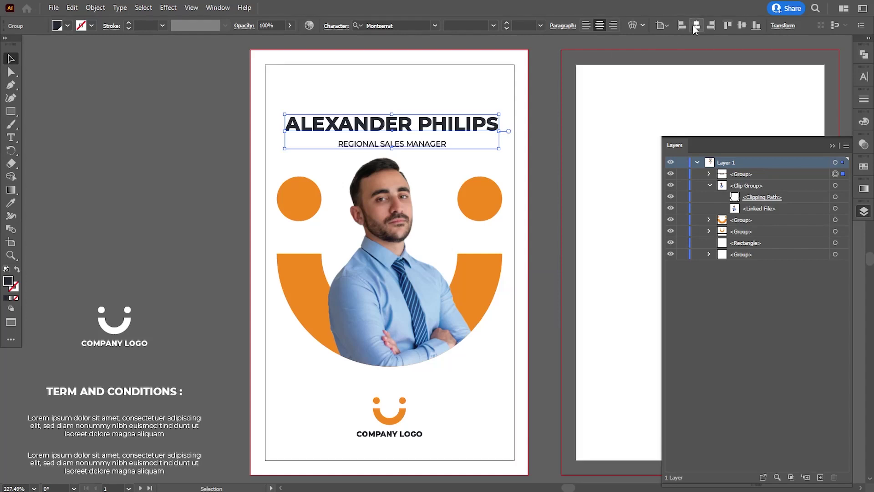
key(Up)
key(Up)
key(Up)
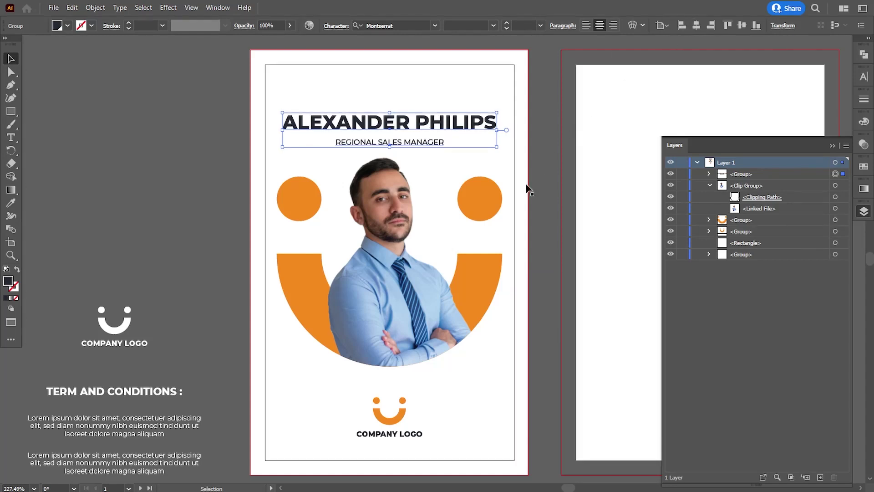
key(Up)
key(Up)
key(Up)
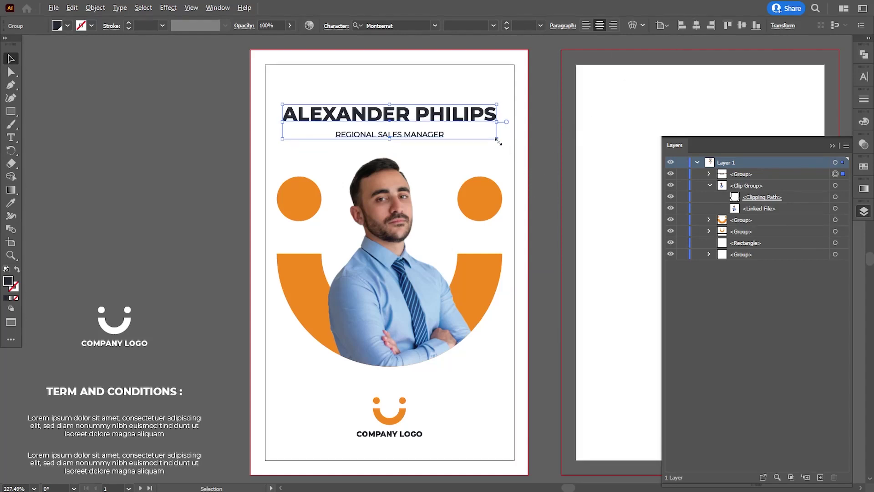
drag(498, 141, 489, 145)
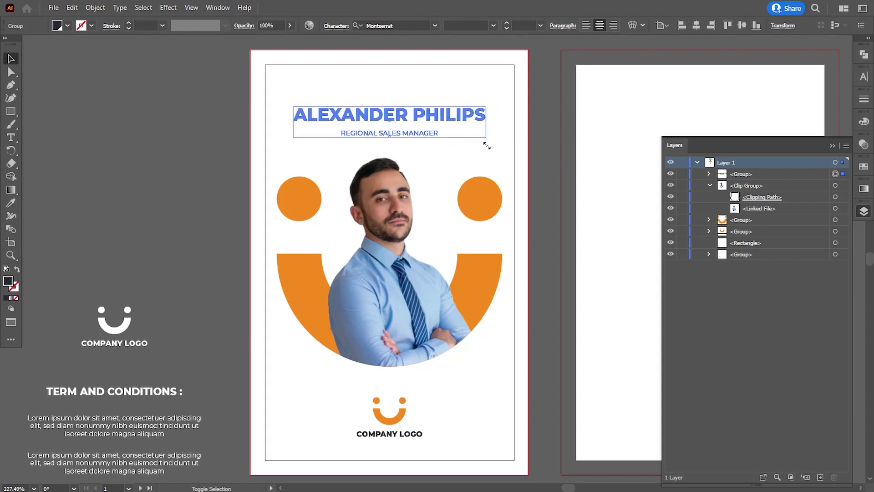
drag(489, 145, 487, 144)
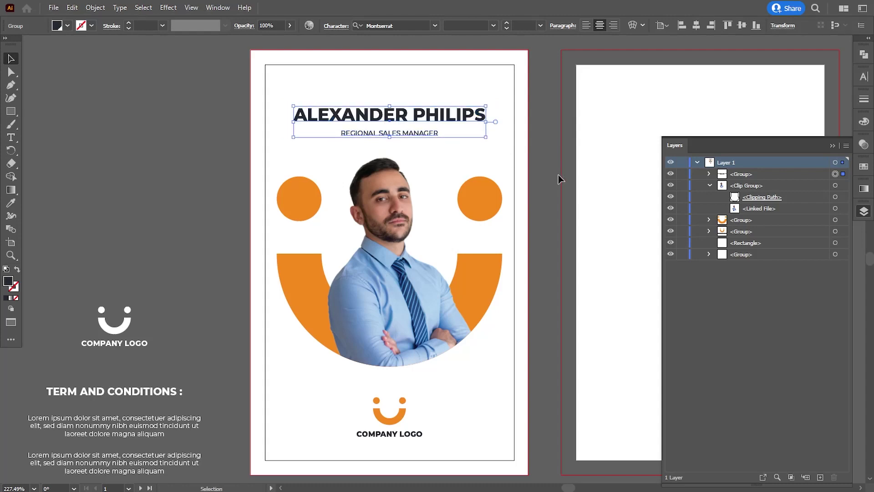
key(Up)
key(Up)
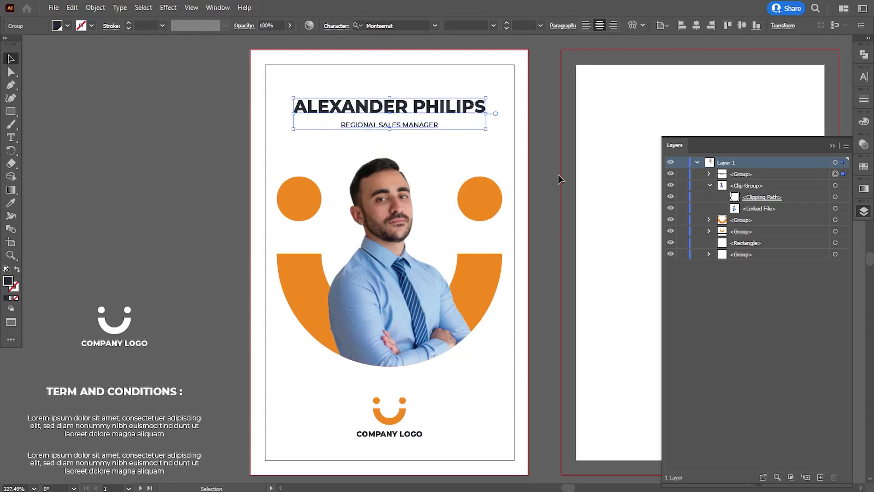
key(Up)
key(Up)
key(Up)
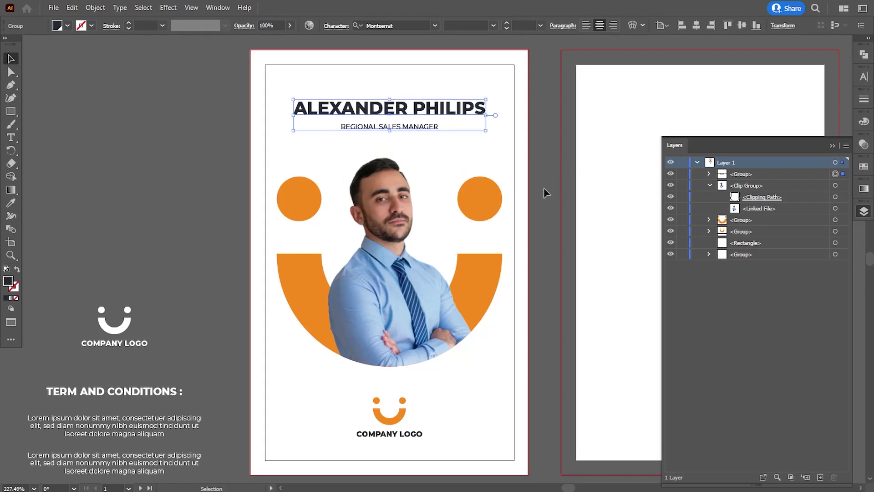
key(Down)
click(546, 193)
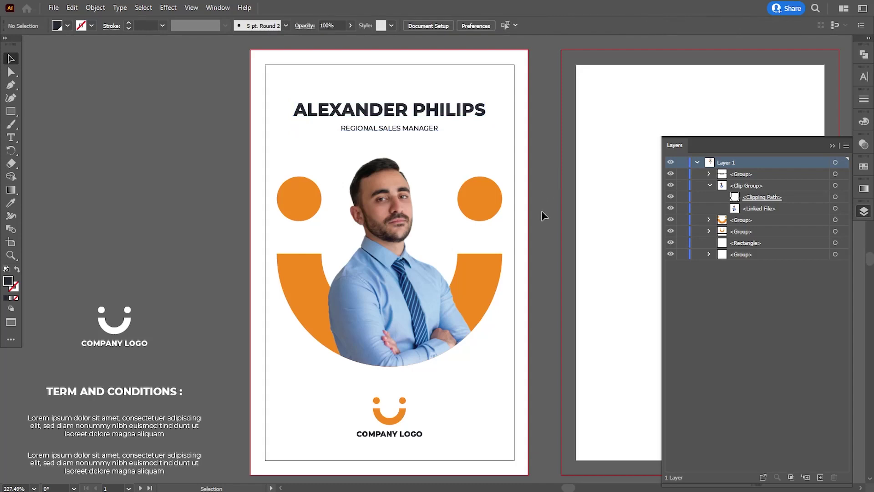
Duplicate the white background rectangle onto the right artboard
drag(540, 299, 518, 301)
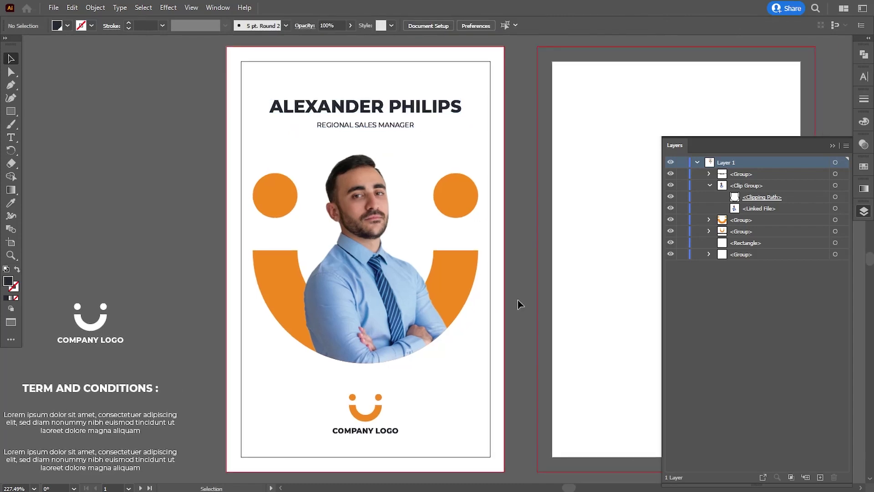
click(709, 186)
drag(532, 250, 477, 255)
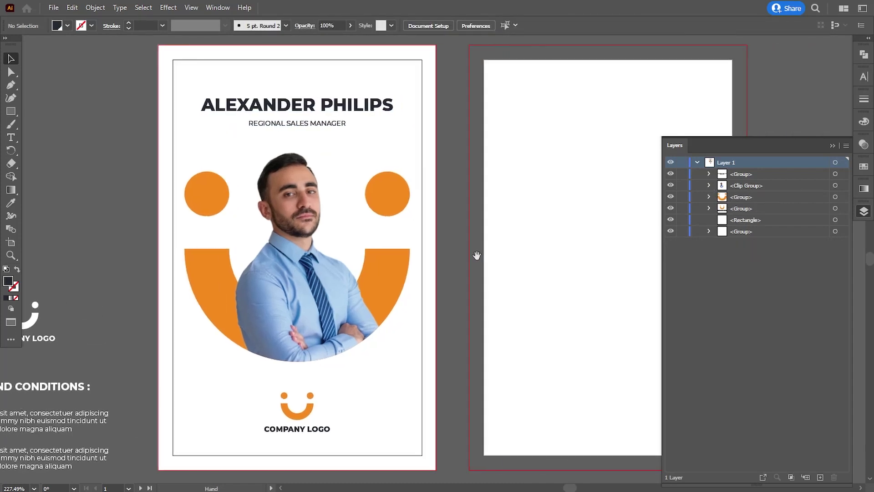
click(394, 369)
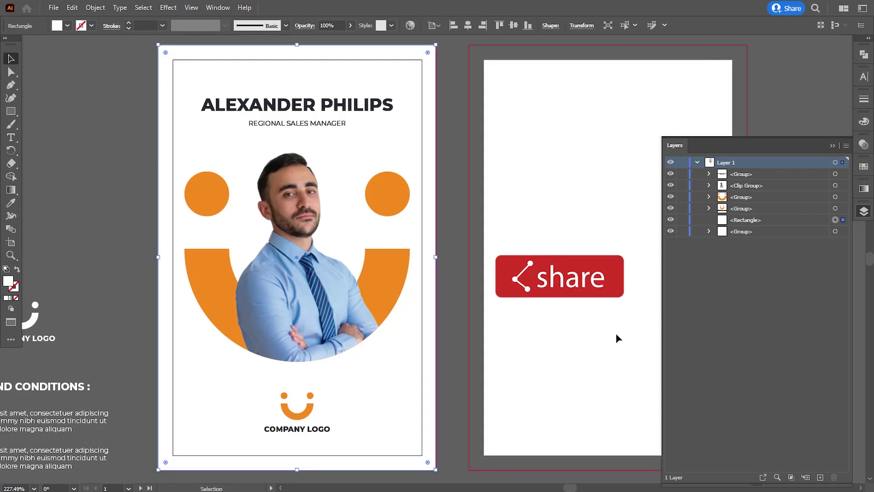
drag(618, 337, 530, 331)
drag(305, 341, 611, 341)
Fill the copied background orange across the second artboard's bleed
scroll(441, 322, left, 2)
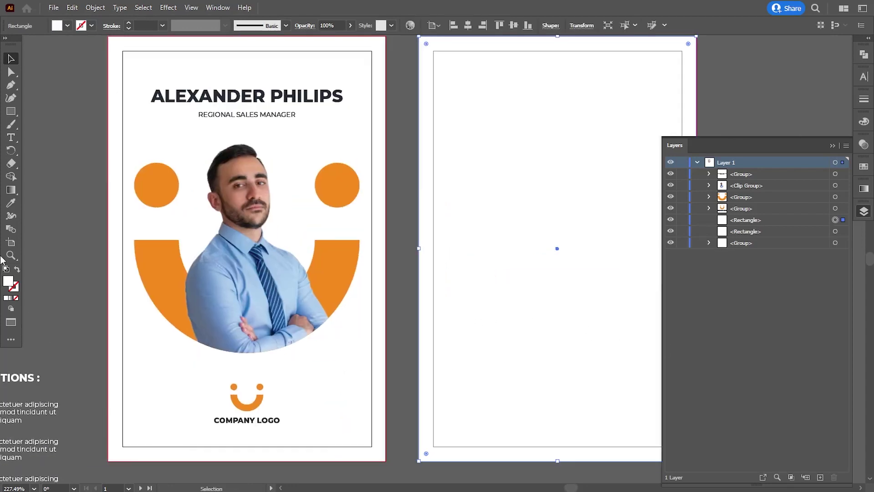
click(11, 203)
click(165, 193)
key(v)
click(63, 142)
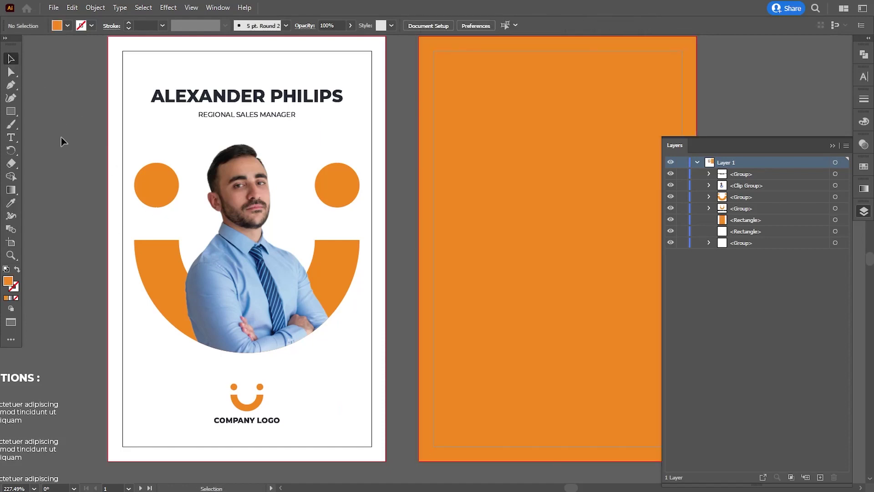
mouse_move(63, 142)
mouse_down()
mouse_move(230, 156)
mouse_move(191, 139)
mouse_up()
Move the back-side content group onto the orange card and bring it to the front
drag(130, 209, 152, 195)
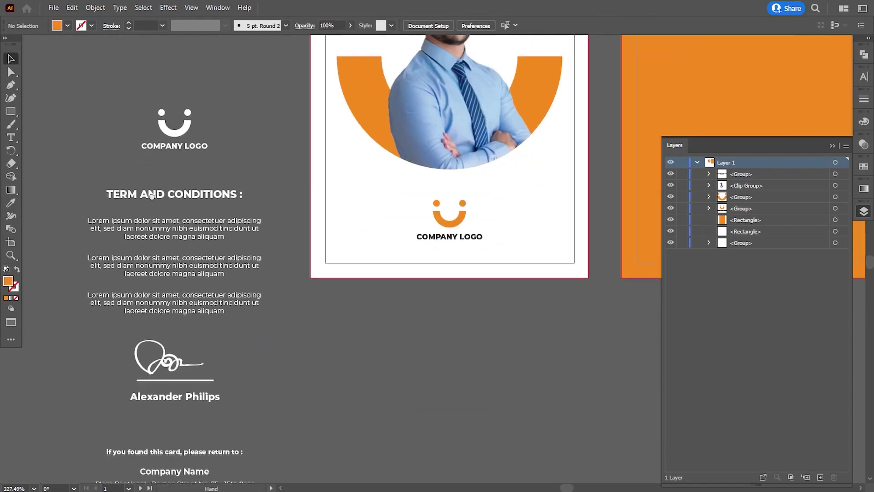
click(236, 481)
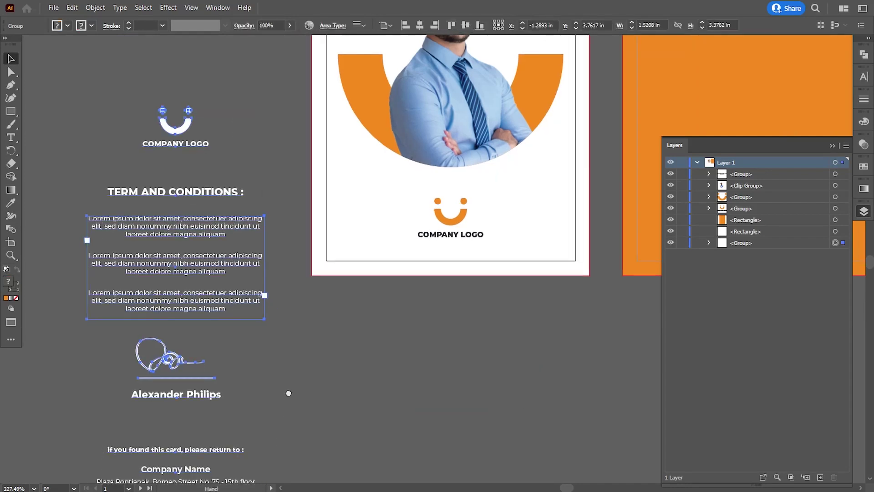
scroll(319, 266, down, 3)
scroll(318, 266, up, 4)
scroll(319, 265, right, 3)
mouse_move(69, 259)
mouse_down()
mouse_move(573, 143)
mouse_move(617, 117)
mouse_up()
scroll(376, 230, up, 2)
scroll(376, 229, right, 5)
right_click(376, 229)
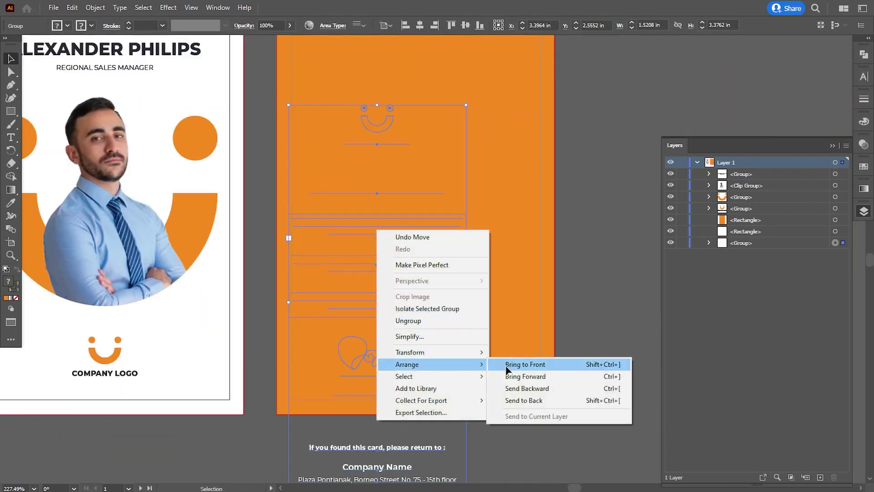
click(523, 363)
scroll(518, 289, up, 2)
Centre the back-side content horizontally and vertically on the orange card and shrink it slightly
drag(435, 97, 423, 108)
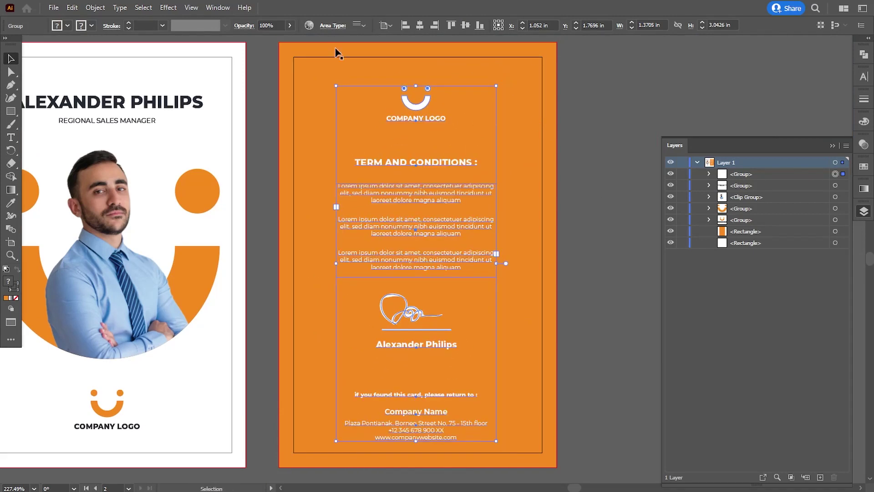
click(419, 25)
click(464, 25)
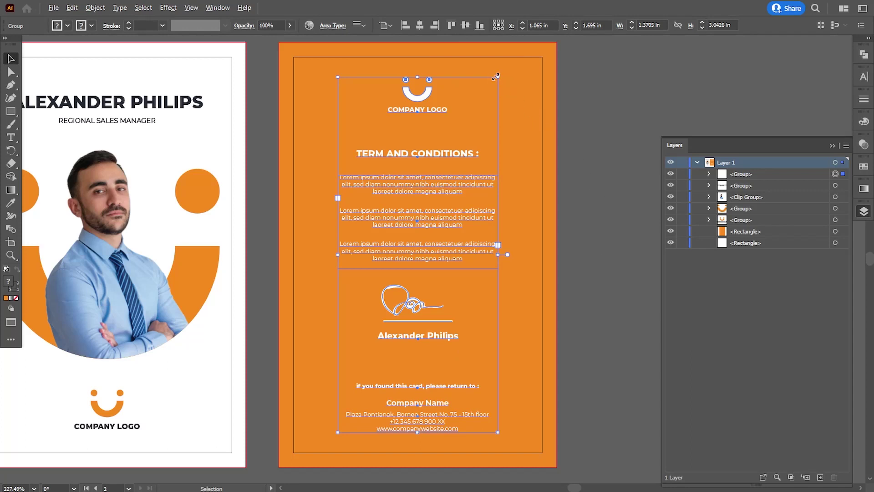
drag(499, 78, 498, 77)
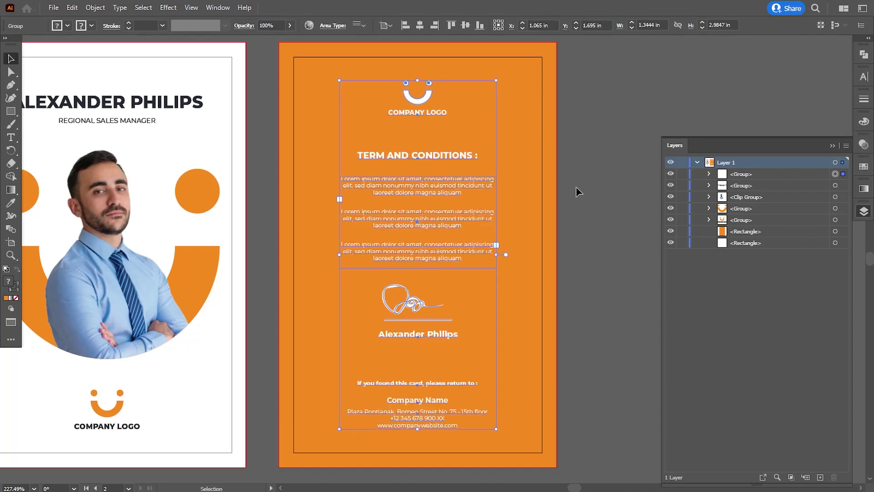
click(586, 256)
Deselect the orange card, collapse the layer's contents and close the Layers panel
click(572, 311)
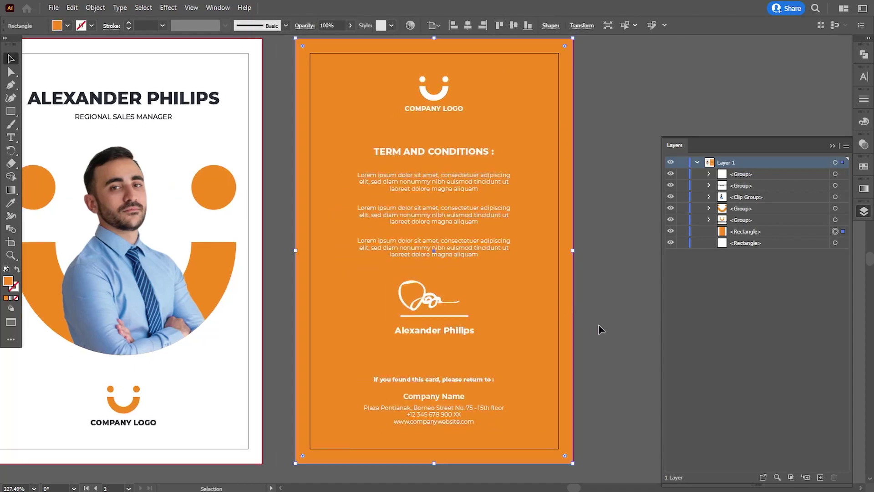
click(599, 328)
click(697, 162)
click(832, 146)
scroll(782, 208, left, 5)
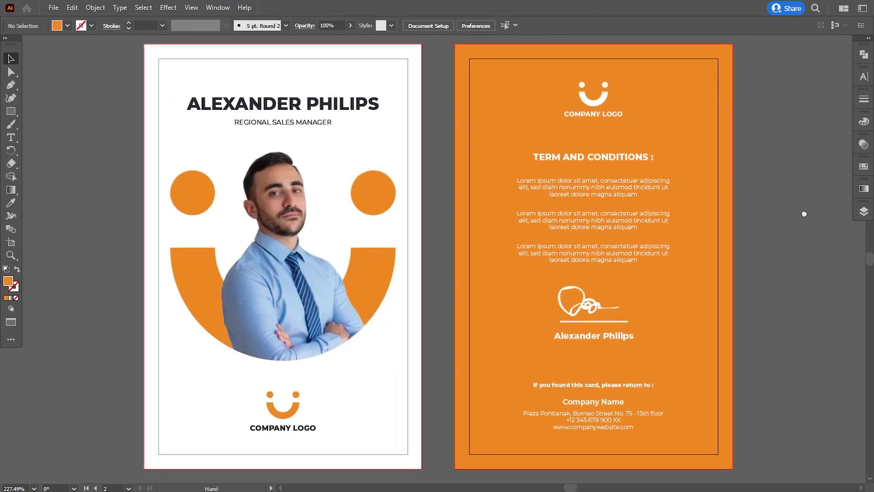